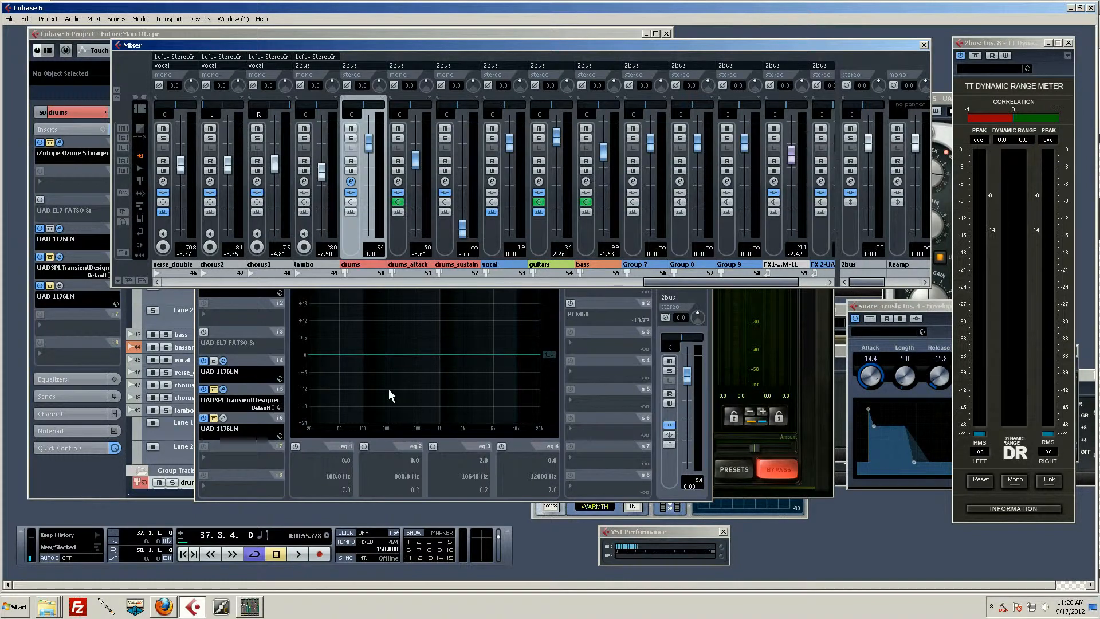
Check the drums group's output routing and play back the mix with its channel settings window moved aside.
{"action": "left_click", "coordinate": [693, 297]}
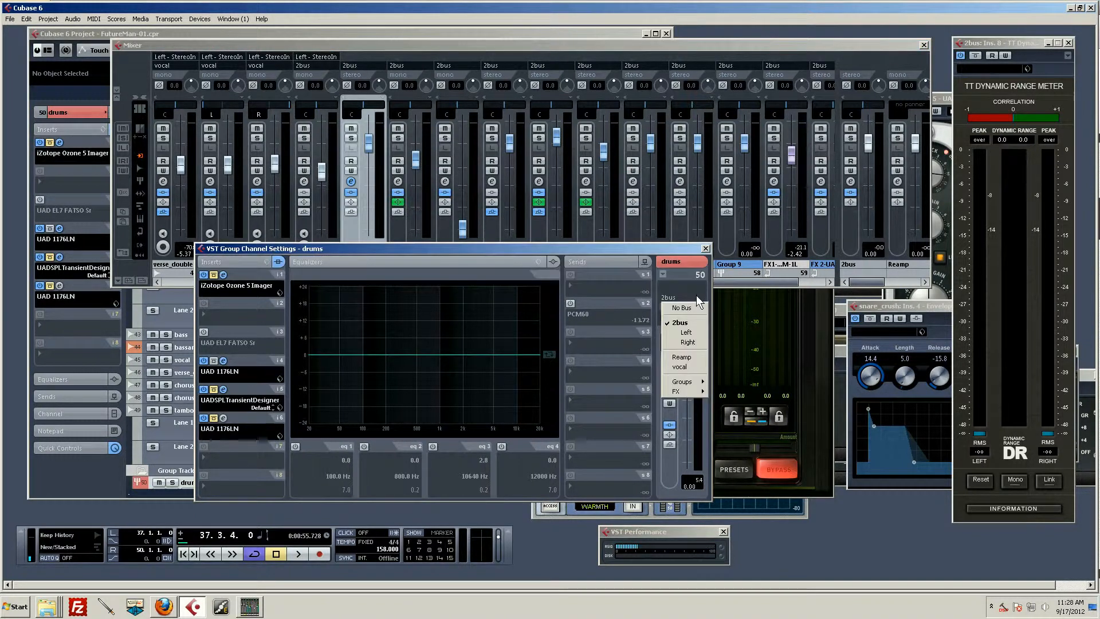
{"action": "left_click", "coordinate": [643, 248]}
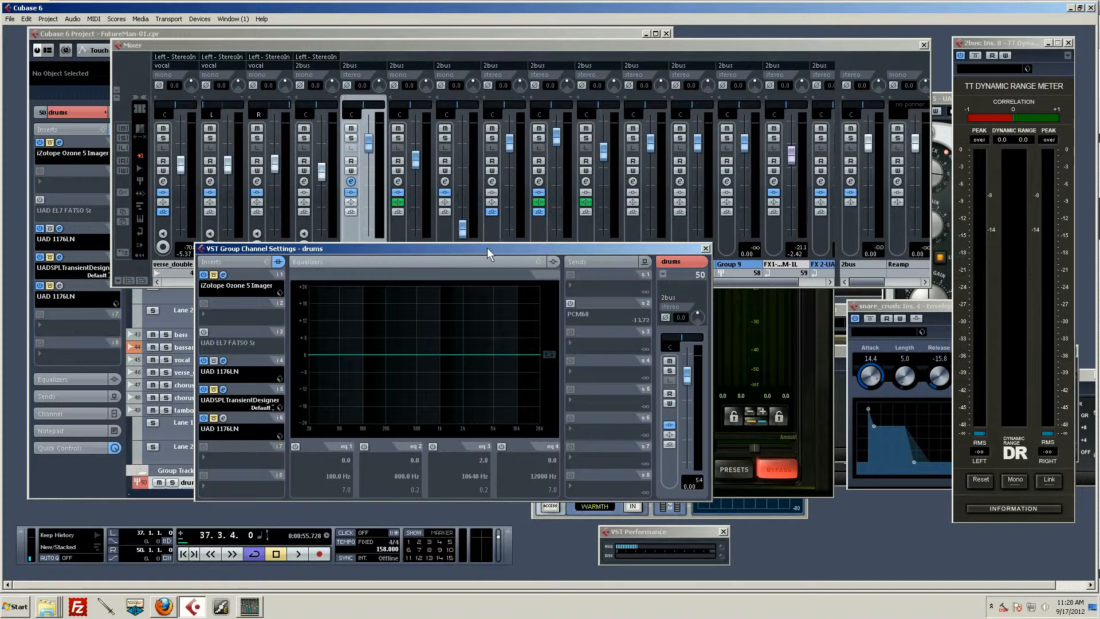
{"action": "left_click_drag", "start_coordinate": [486, 248], "coordinate": [796, 234]}
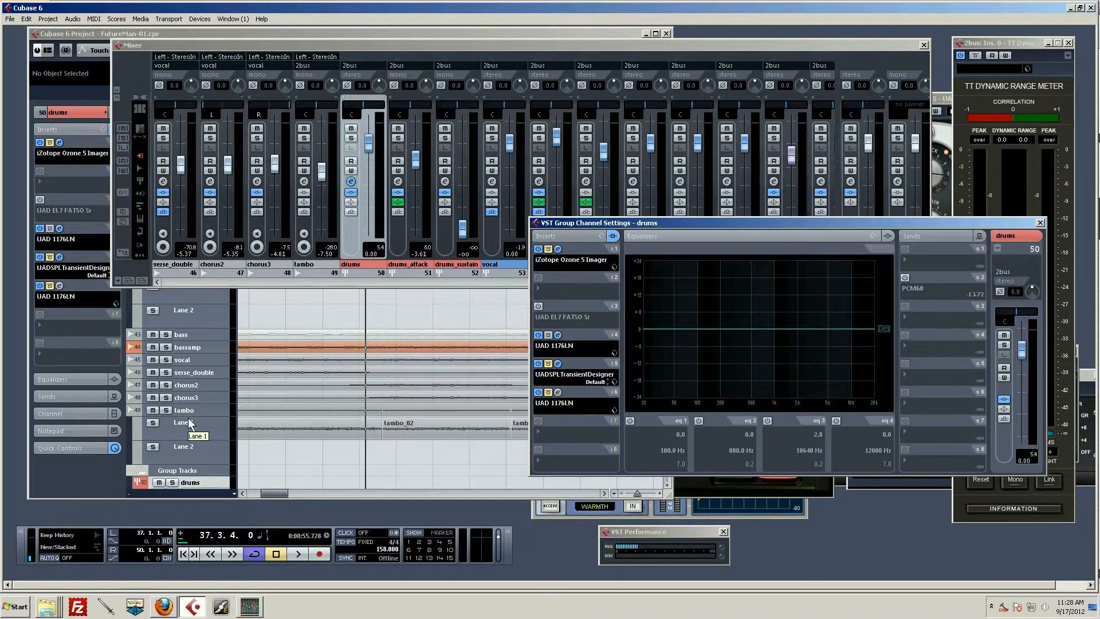
{"action": "key", "text": "space"}
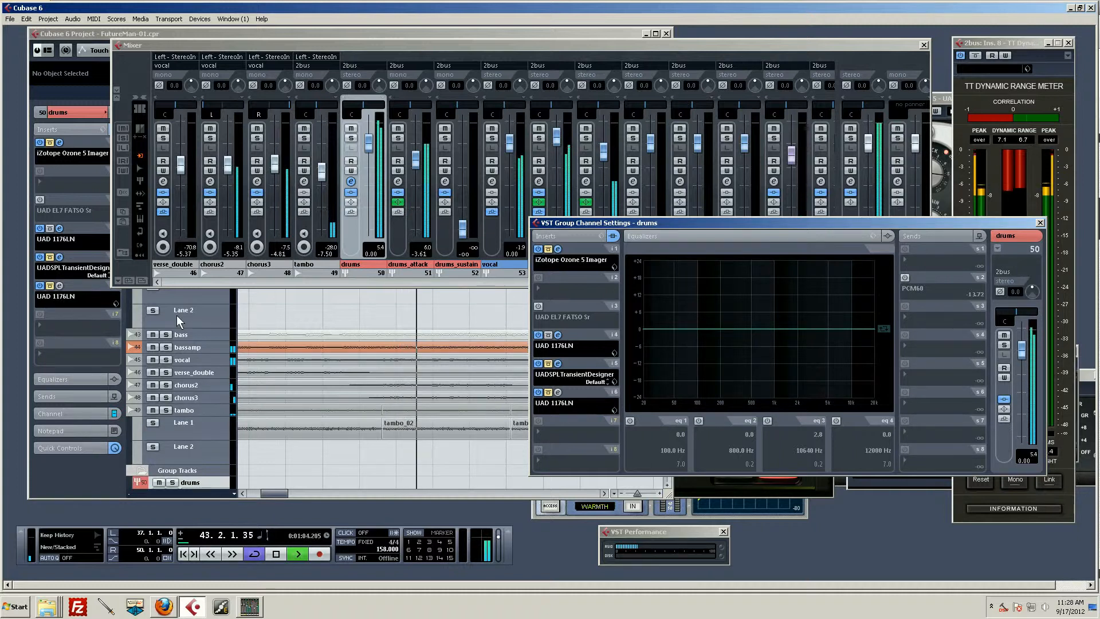
{"action": "key", "text": "space"}
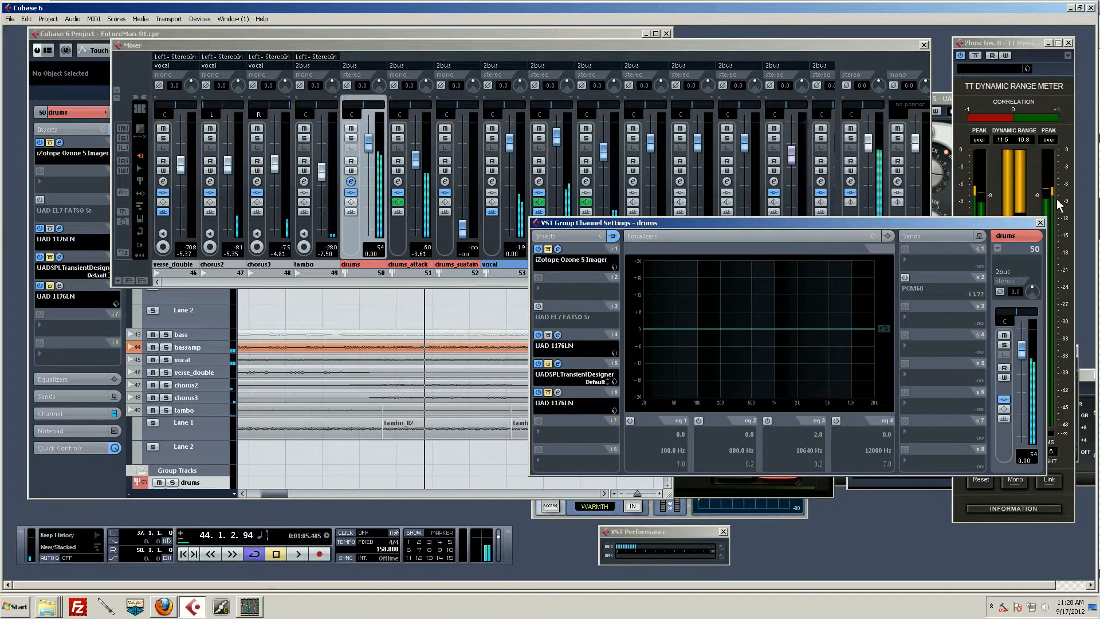
{"action": "left_click_drag", "start_coordinate": [995, 222], "coordinate": [708, 183]}
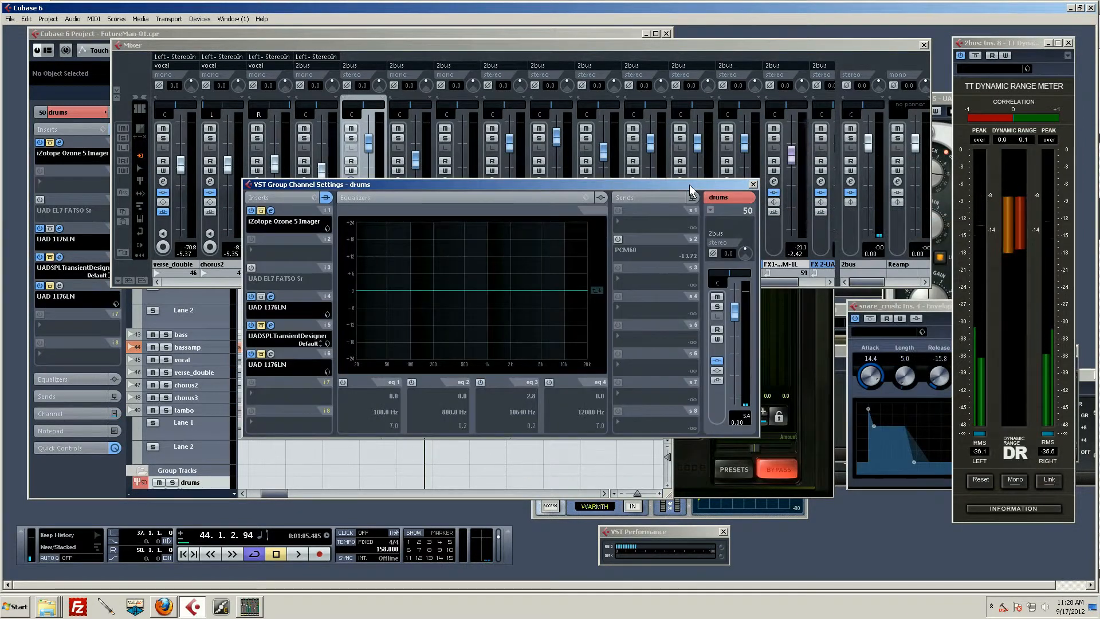
Open the 2bus output channel settings and activate the UAD Studer A800, UAD Cambridge and Soniformer inserts.
{"action": "left_click", "coordinate": [1029, 54]}
{"action": "left_click", "coordinate": [851, 177]}
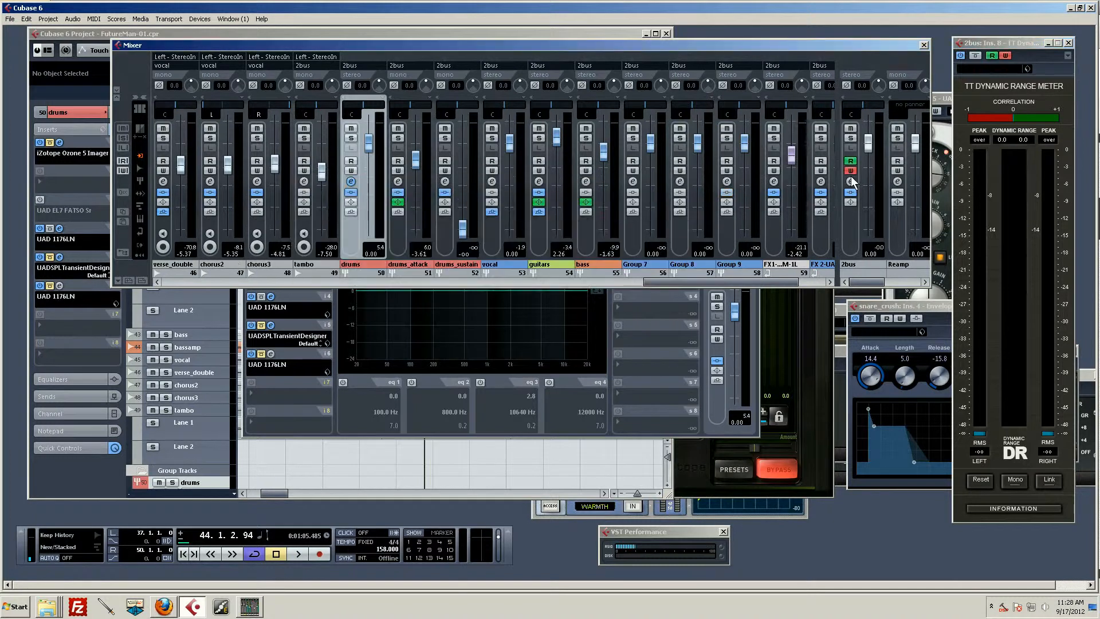
{"action": "left_click", "coordinate": [852, 181]}
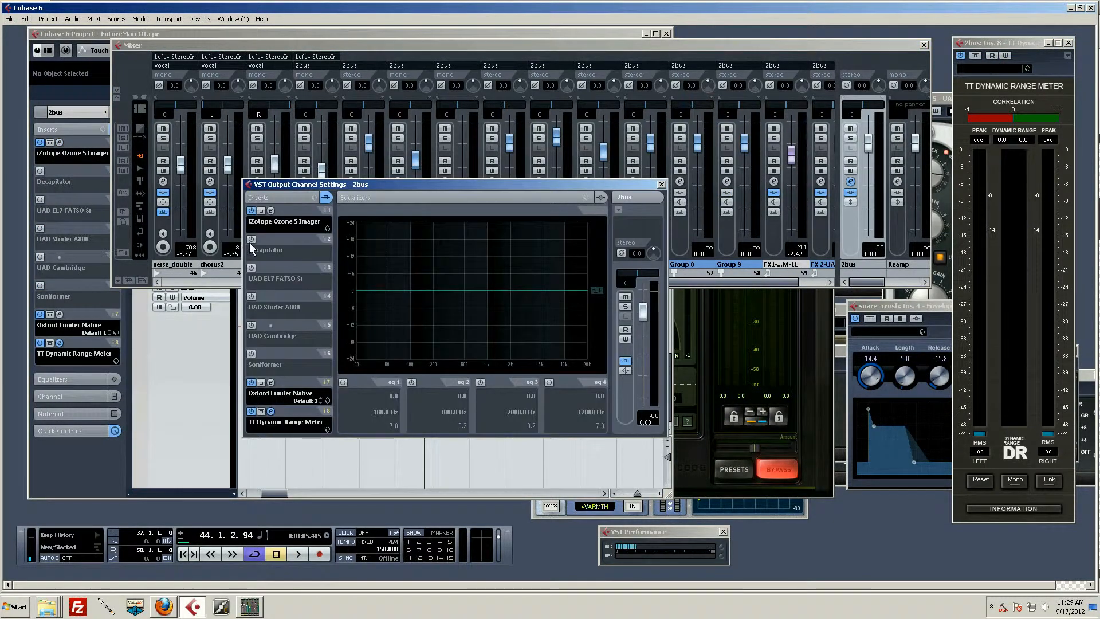
{"action": "left_click", "coordinate": [251, 325]}
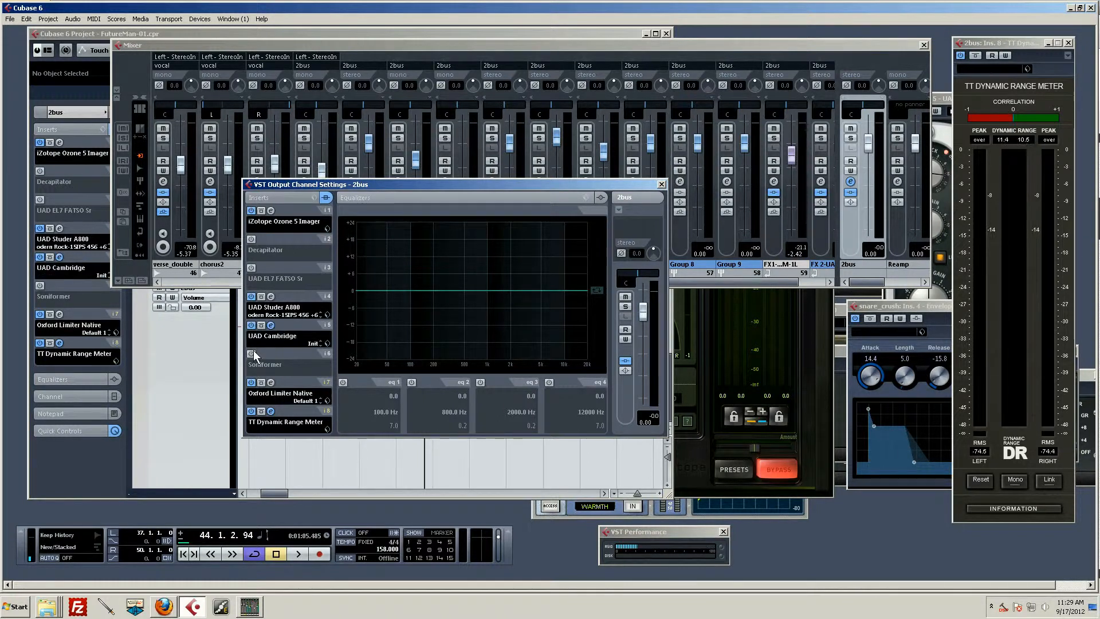
{"action": "left_click", "coordinate": [251, 354]}
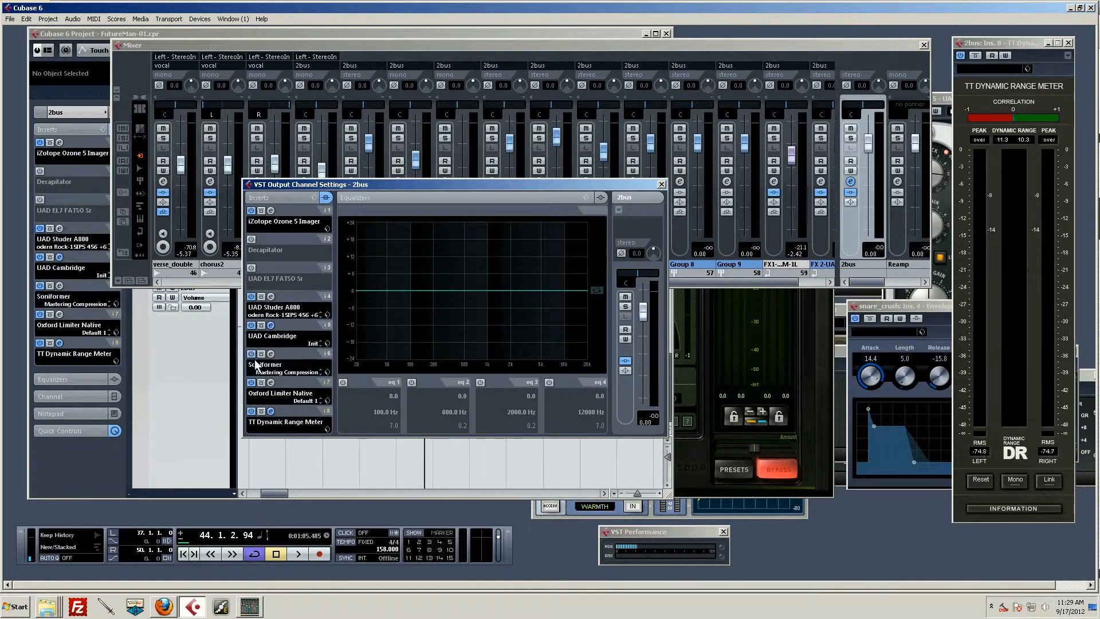
{"action": "left_click", "coordinate": [295, 395]}
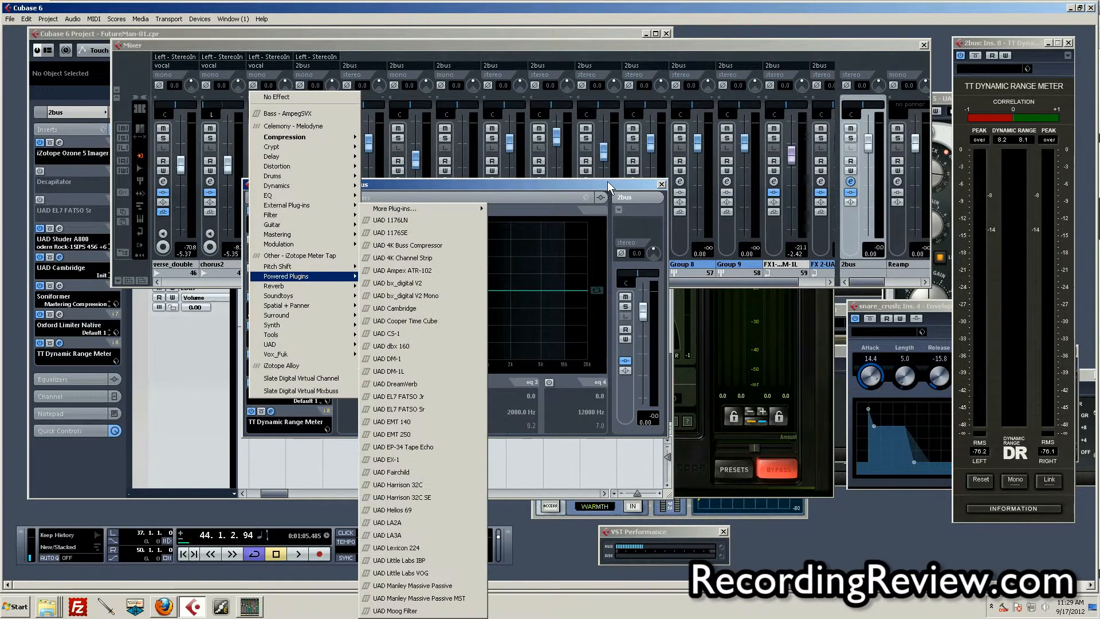
{"action": "left_click", "coordinate": [570, 184]}
Raise the Soniformer's output gain on the 2bus to 6.9 dB while the mix plays.
{"action": "key", "text": "space"}
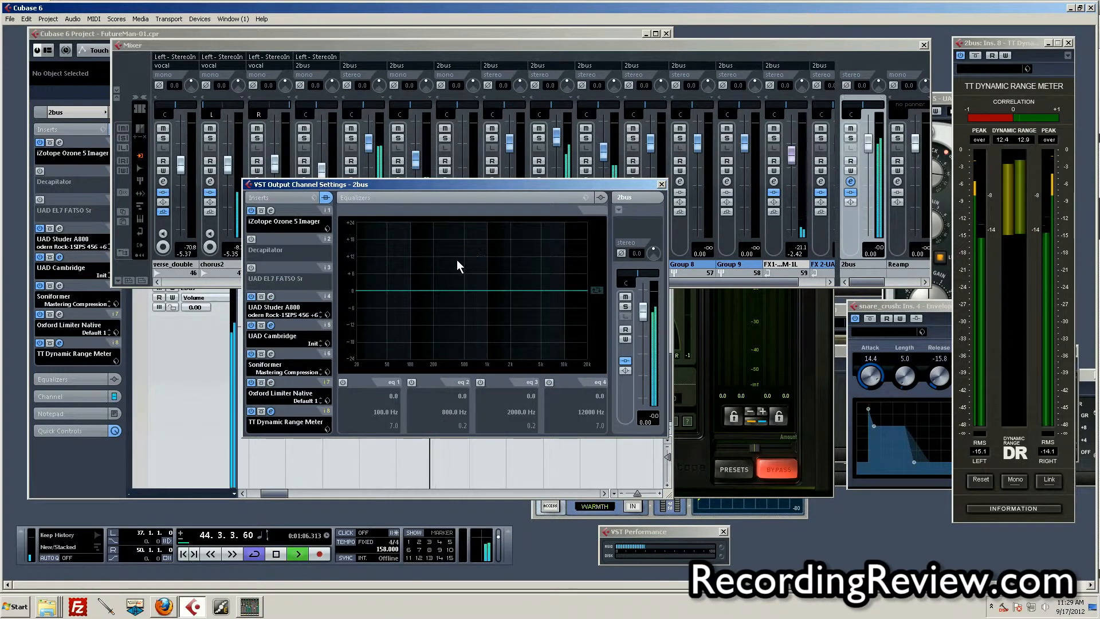
{"action": "left_click", "coordinate": [271, 382]}
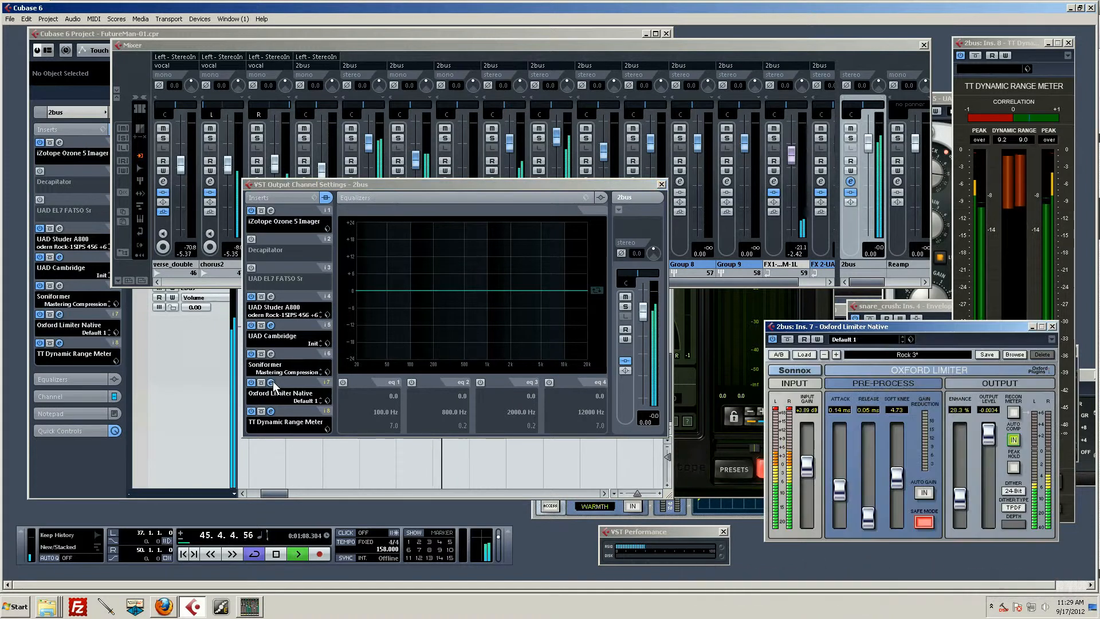
{"action": "left_click", "coordinate": [271, 353]}
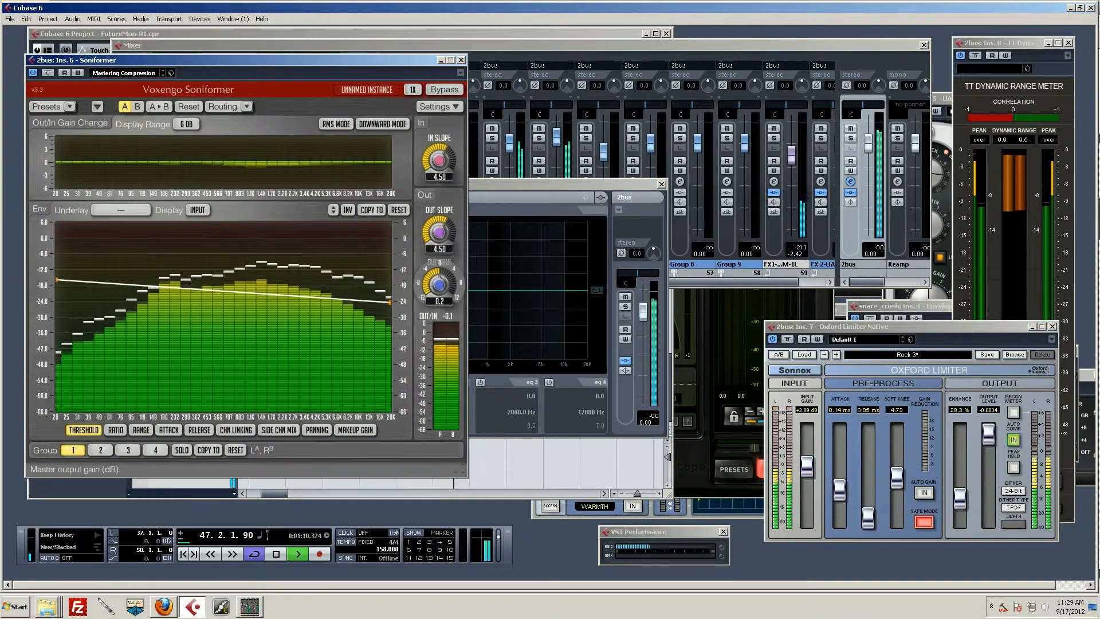
{"action": "left_click_drag", "start_coordinate": [443, 289], "coordinate": [444, 275]}
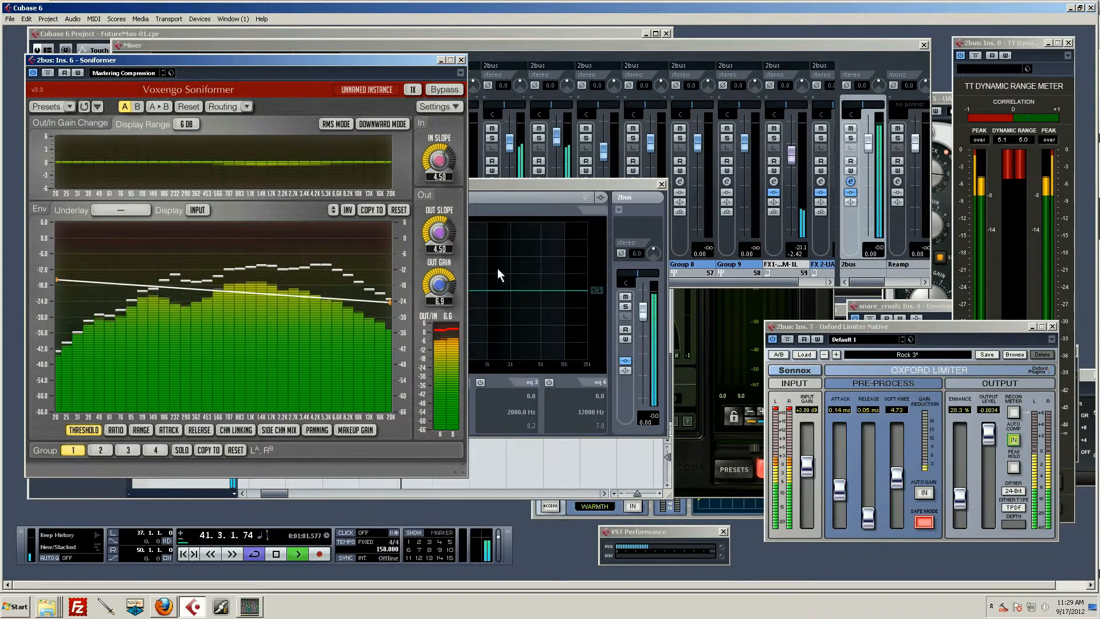
{"action": "left_click", "coordinate": [1051, 331]}
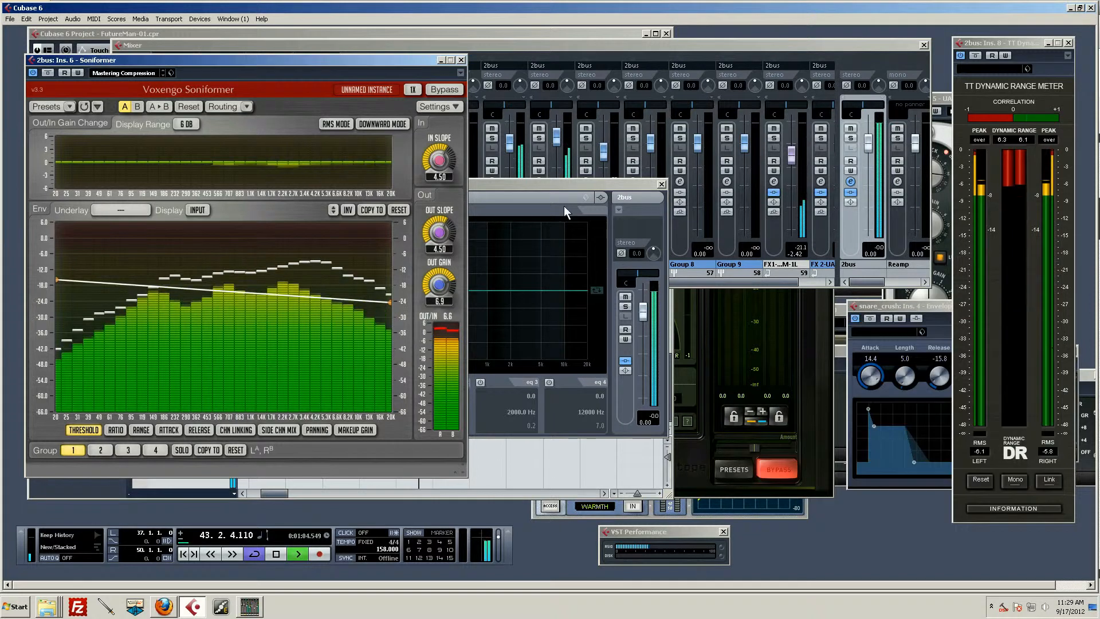
{"action": "left_click", "coordinate": [461, 60]}
{"action": "key", "text": "space"}
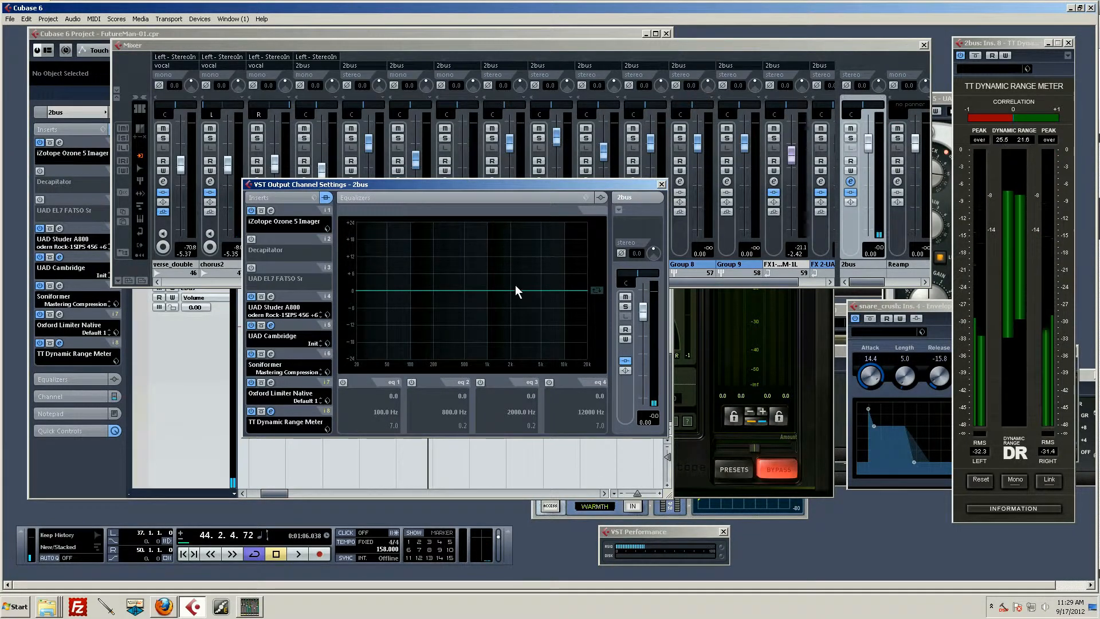
Review the UAD Cambridge, iZotope Ozone 5 Imager, Oxford Limiter and Soniformer settings on the 2bus, closing each plug-in again.
{"action": "left_click", "coordinate": [270, 324]}
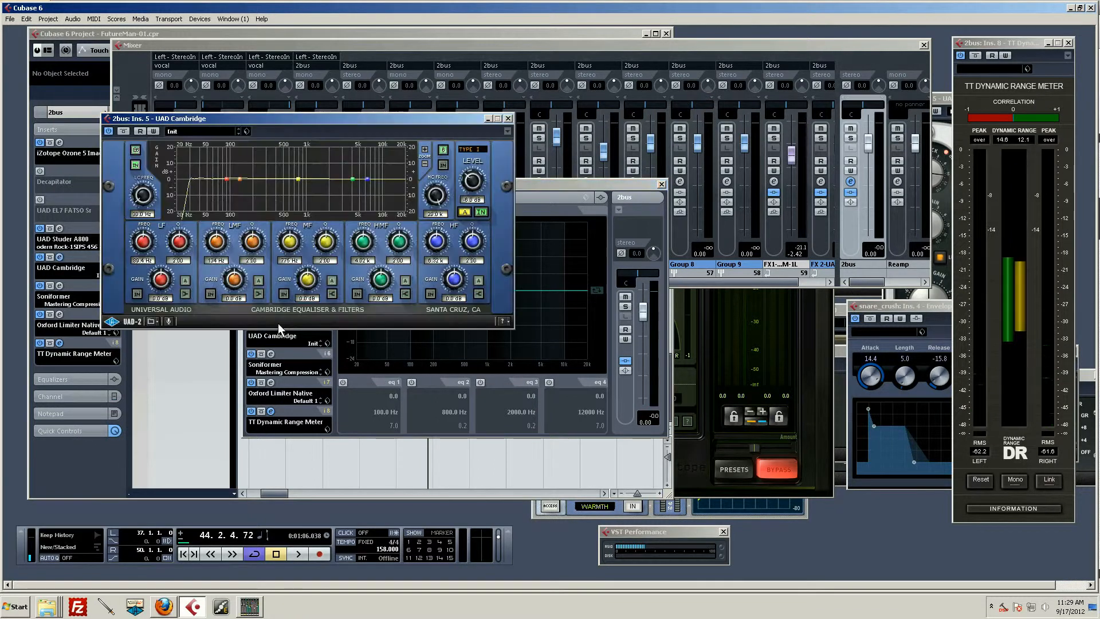
{"action": "left_click", "coordinate": [507, 118]}
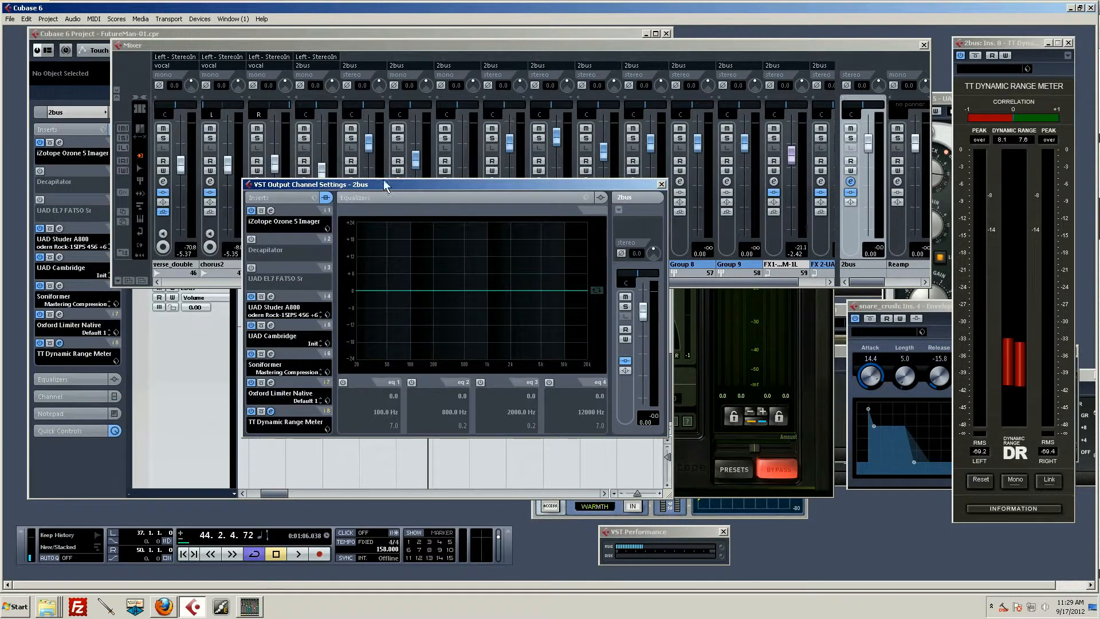
{"action": "left_click", "coordinate": [271, 211]}
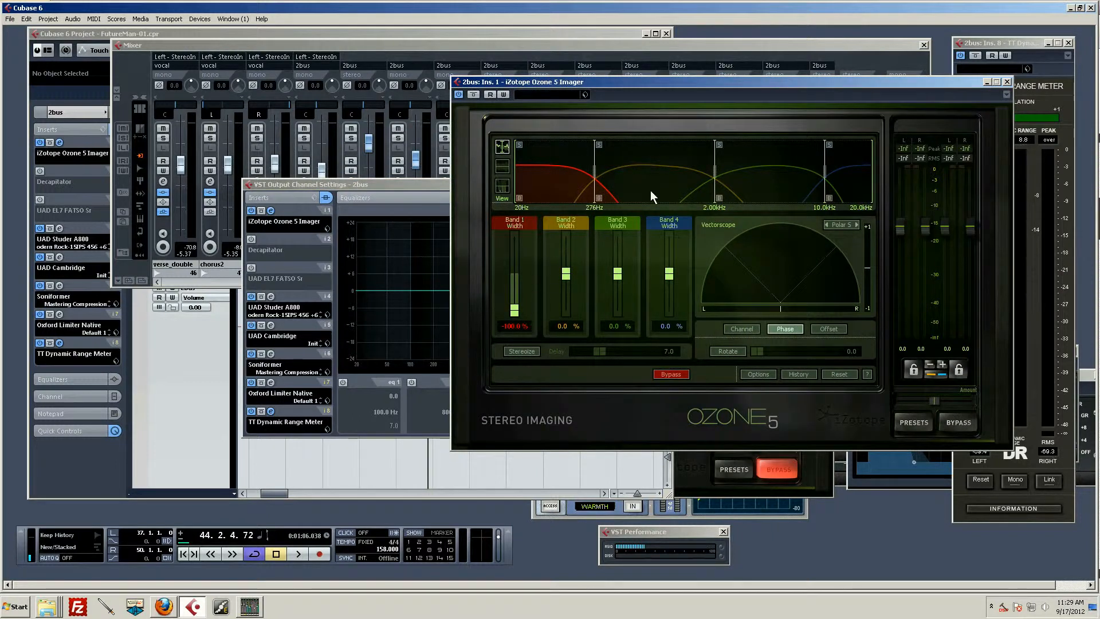
{"action": "left_click", "coordinate": [1007, 82]}
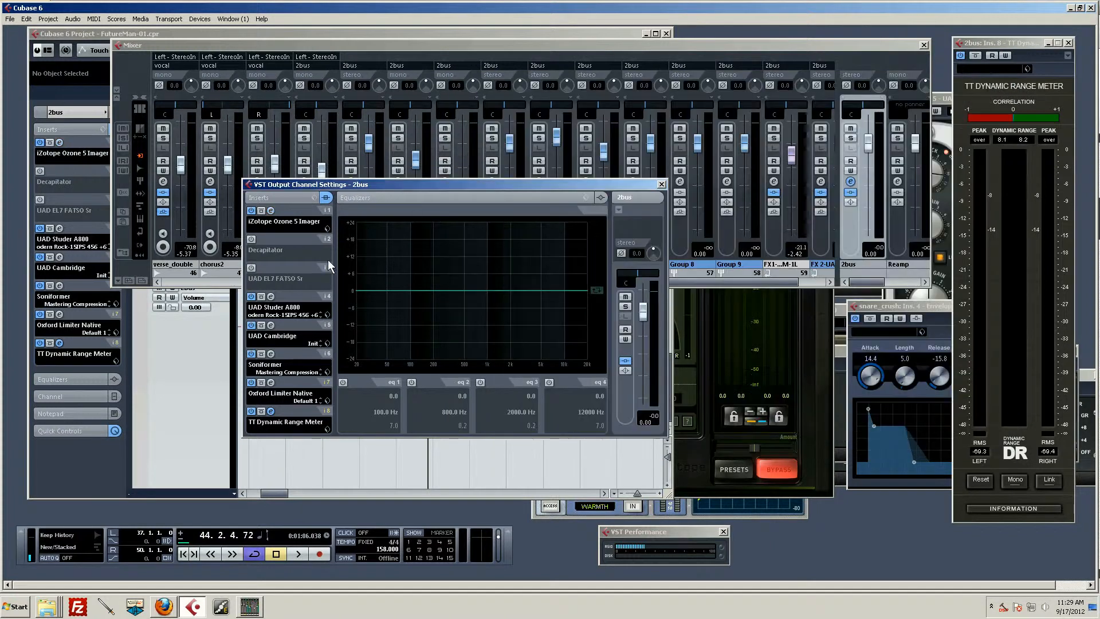
{"action": "left_click", "coordinate": [271, 383]}
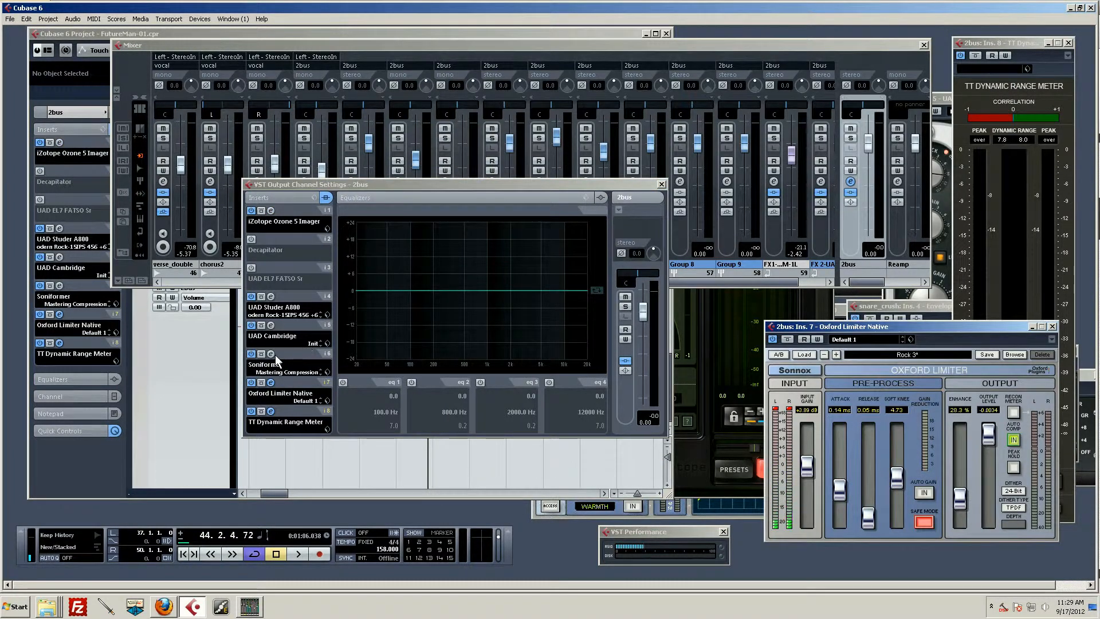
{"action": "left_click", "coordinate": [269, 354]}
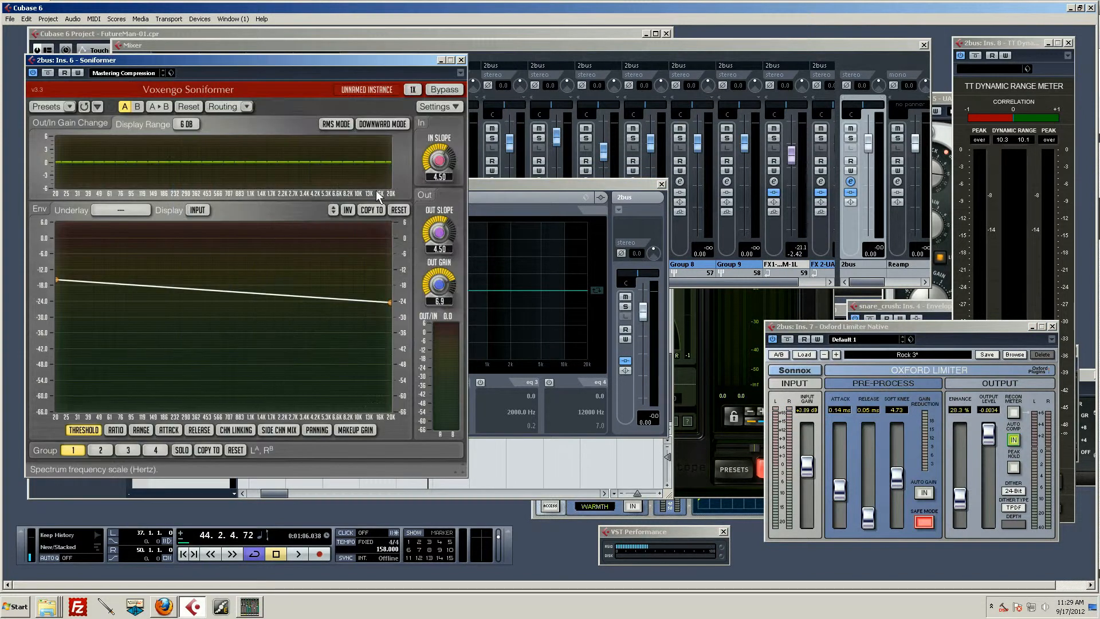
{"action": "left_click", "coordinate": [462, 59]}
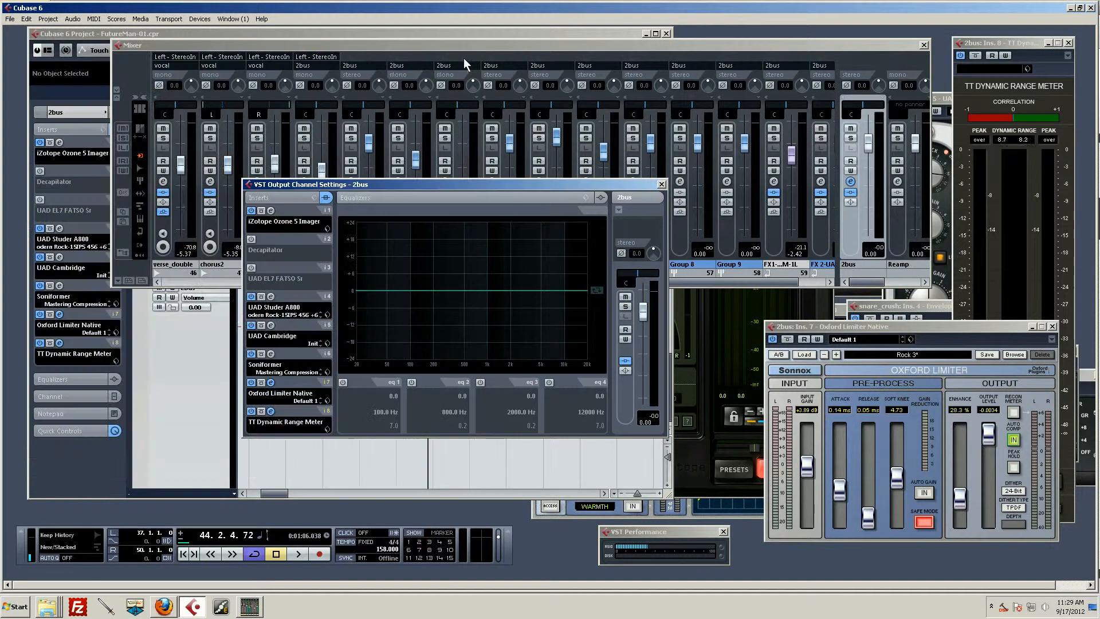
{"action": "left_click", "coordinate": [180, 392]}
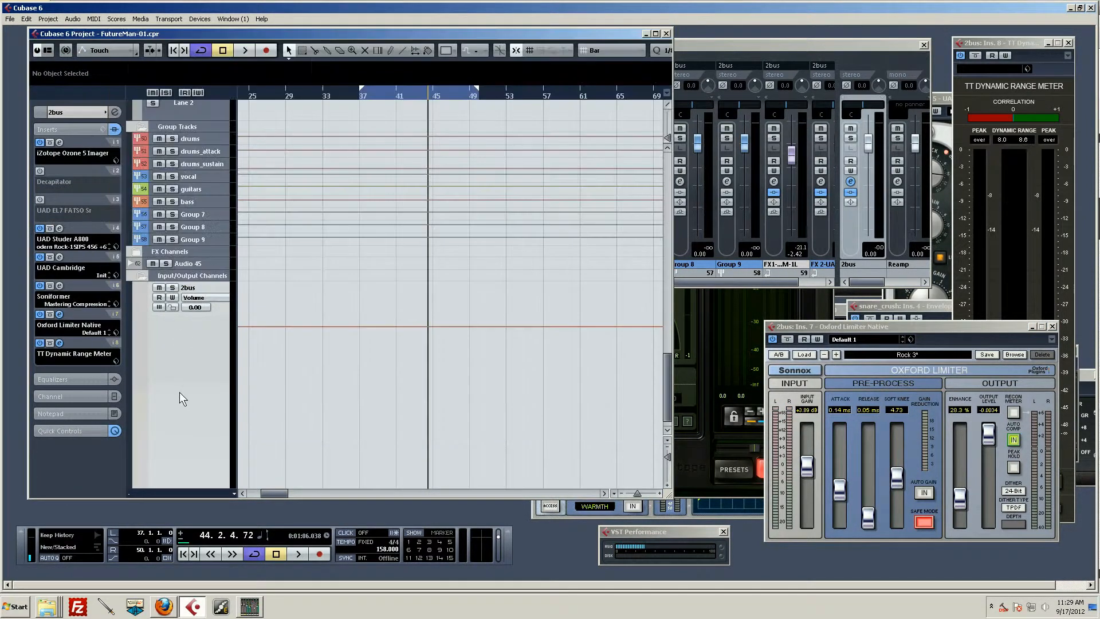
{"action": "left_click", "coordinate": [1053, 326]}
Open the drums group's channel settings from the mixer and play back the mix.
{"action": "scroll", "coordinate": [519, 302], "scroll_direction": "up", "scroll_amount": 10}
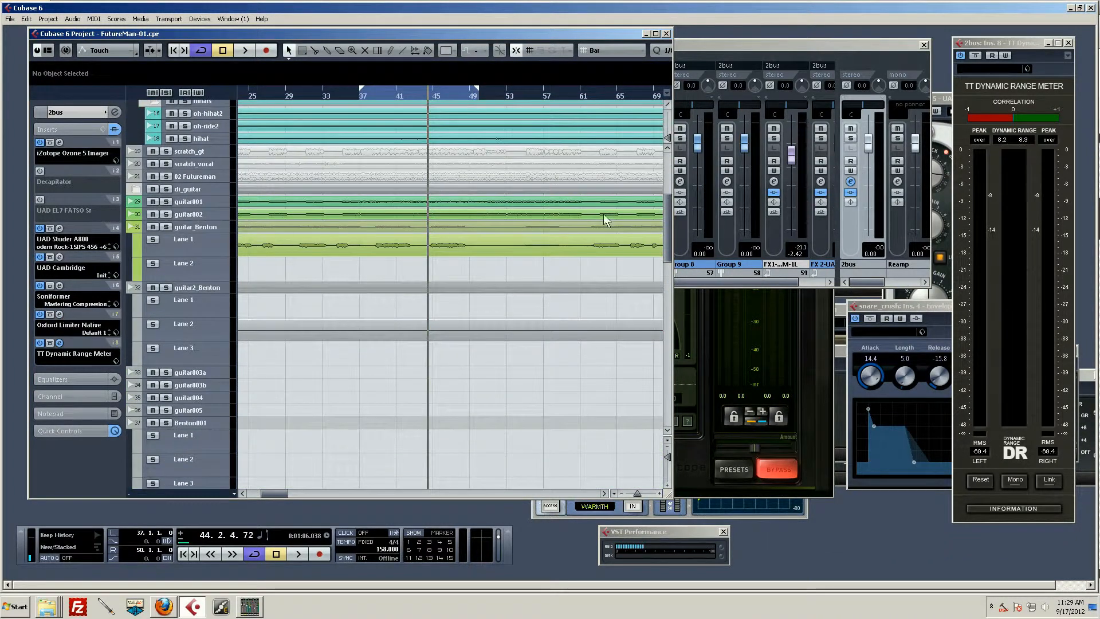
{"action": "scroll", "coordinate": [564, 212], "scroll_direction": "up", "scroll_amount": 4}
{"action": "left_click", "coordinate": [779, 45]}
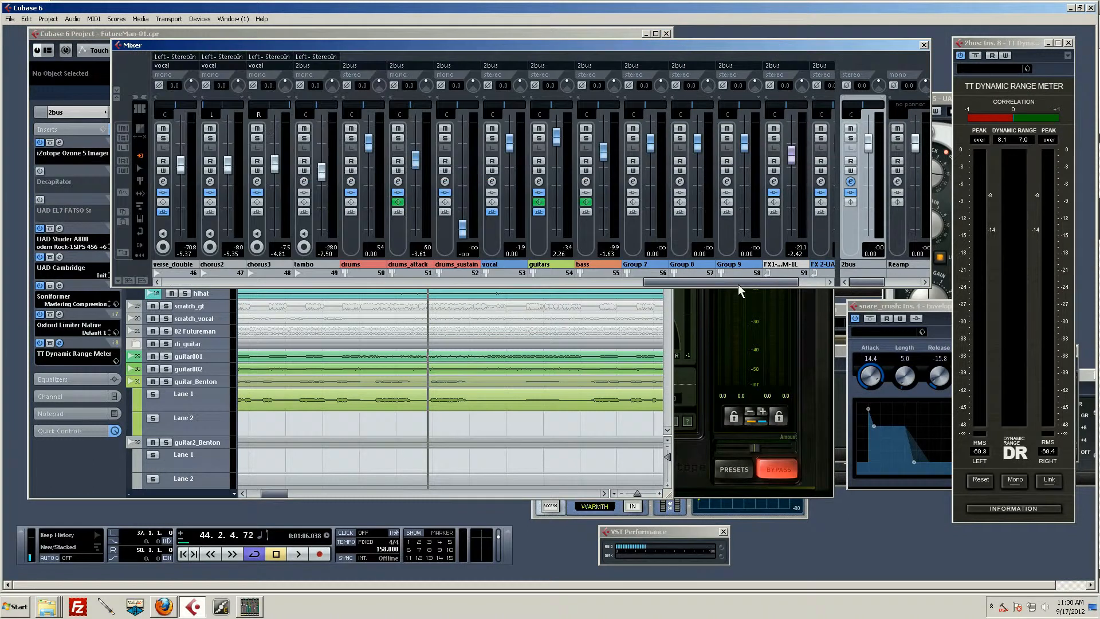
{"action": "left_click_drag", "start_coordinate": [761, 281], "coordinate": [645, 285]}
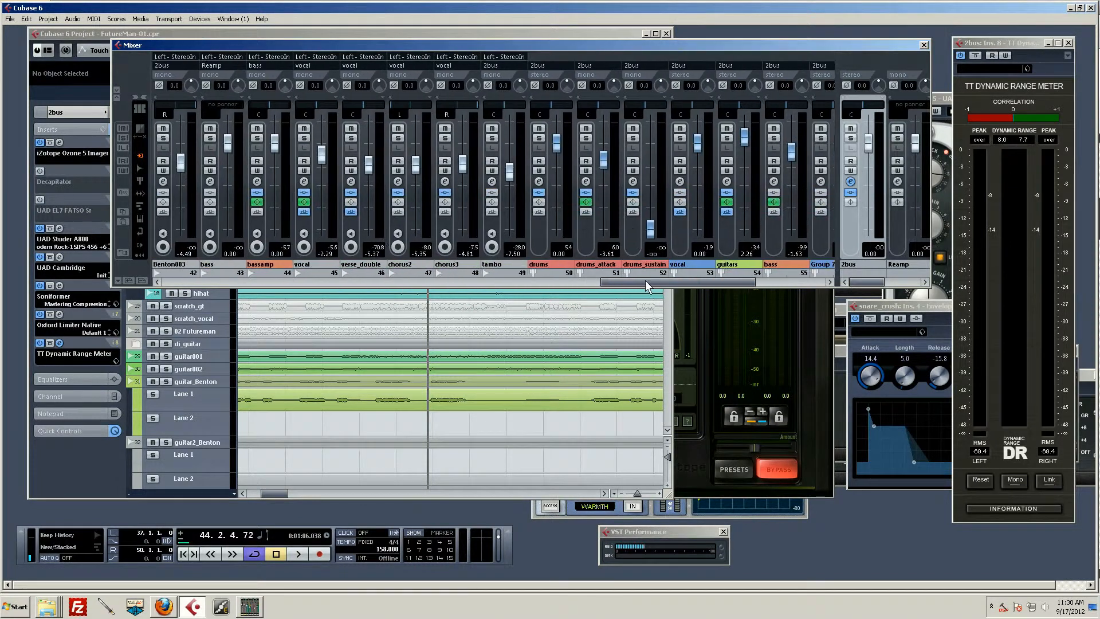
{"action": "left_click", "coordinate": [539, 181]}
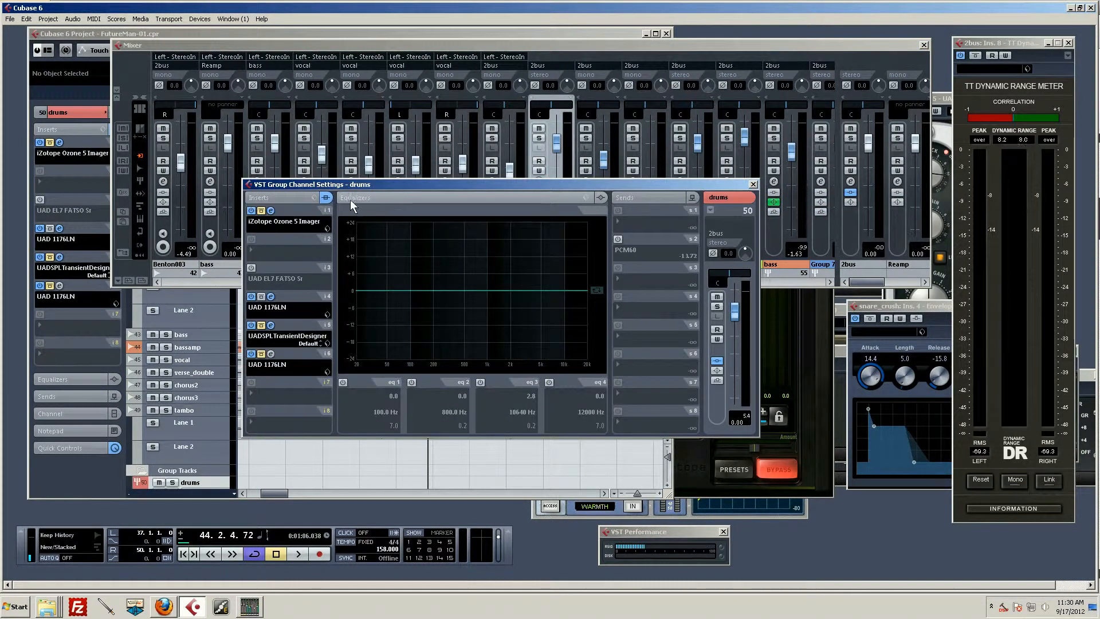
{"action": "key", "text": "space"}
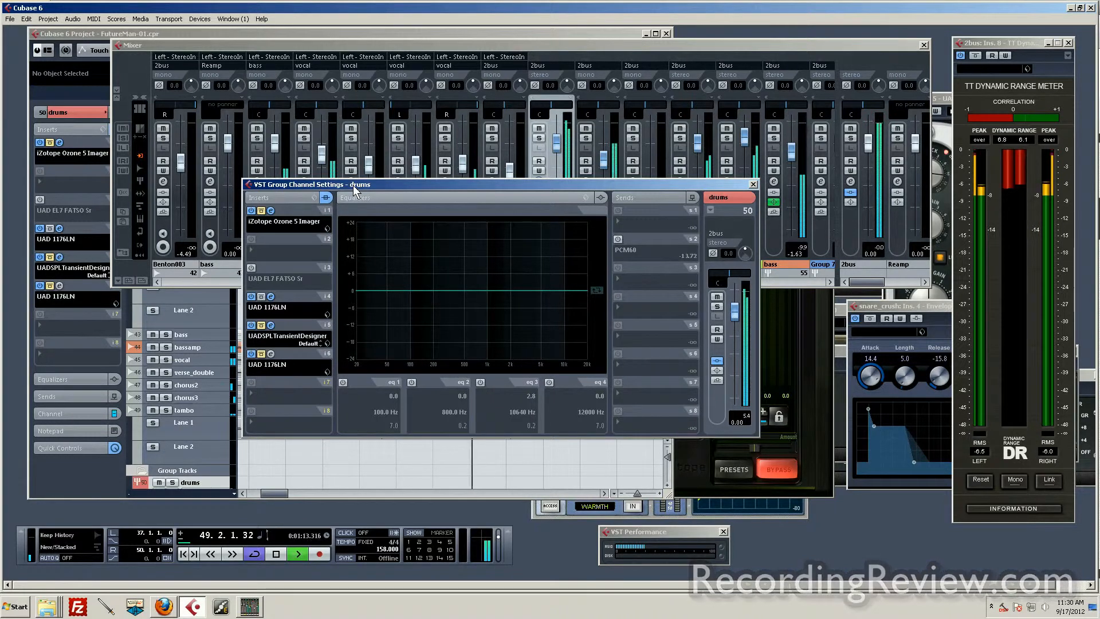
{"action": "key", "text": "space"}
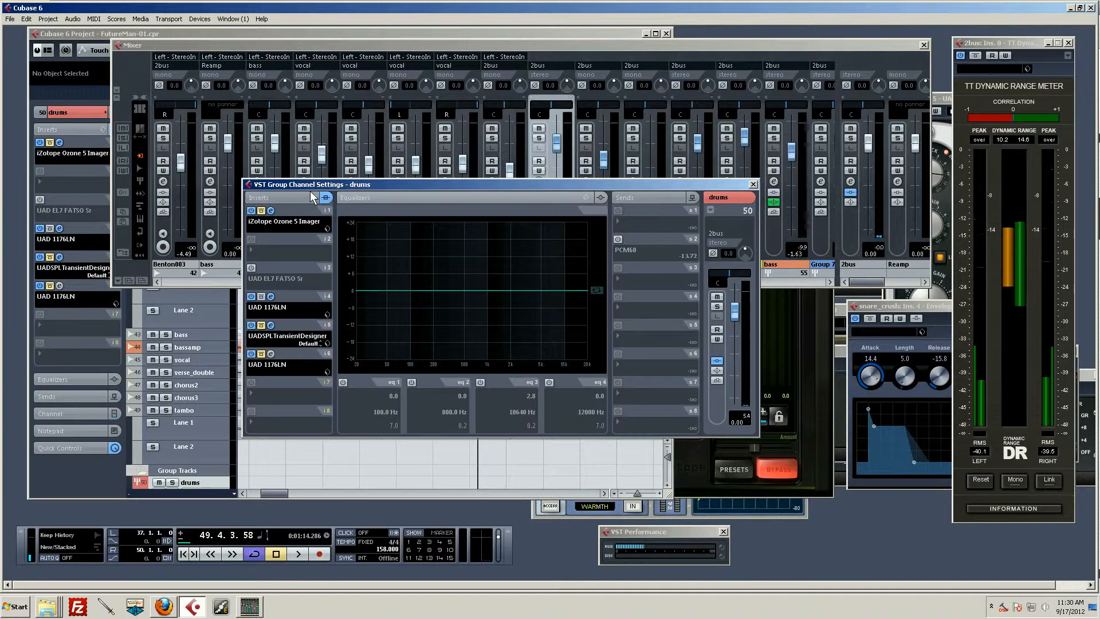
Open the iZotope Ozone 5 Imager on the drums group and set its Band 4 width to 18.8%.
{"action": "left_click", "coordinate": [271, 210]}
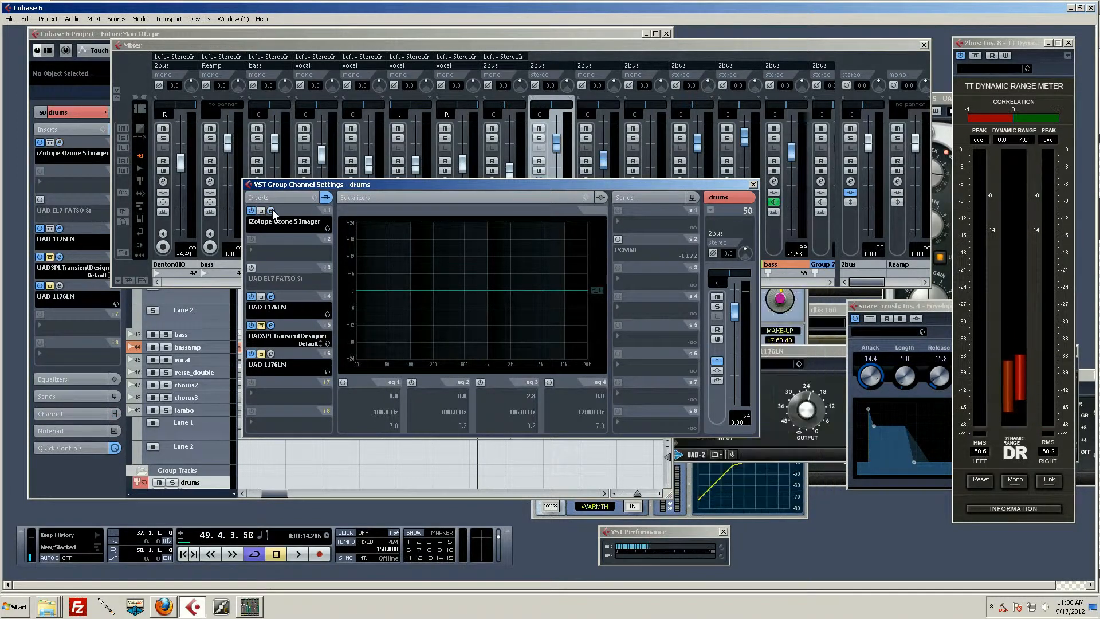
{"action": "left_click", "coordinate": [272, 209]}
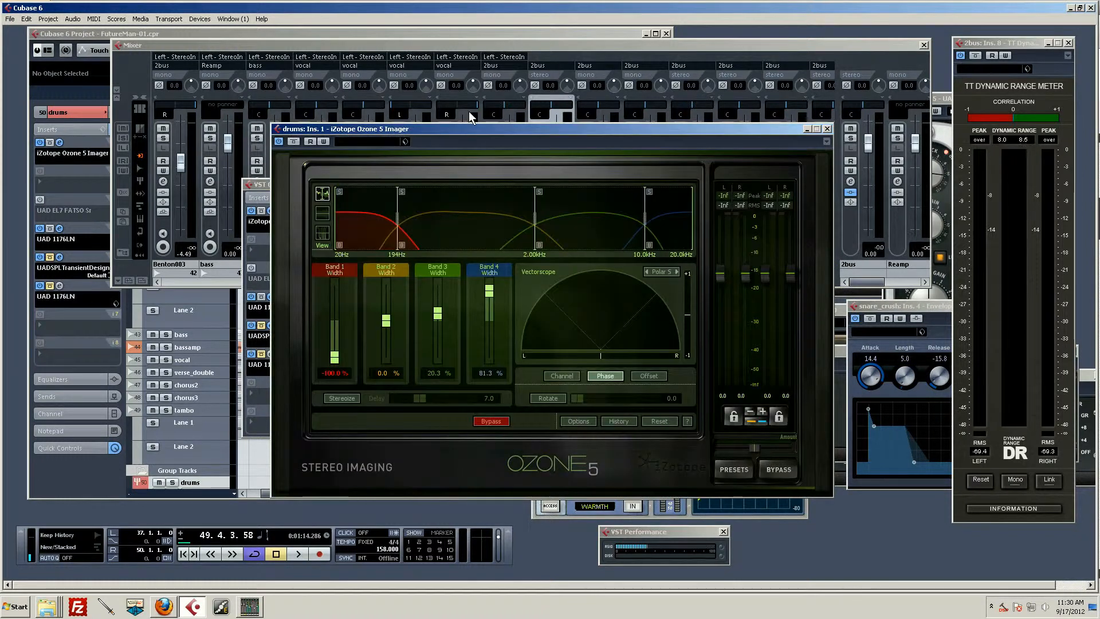
{"action": "left_click_drag", "start_coordinate": [472, 126], "coordinate": [556, 123]}
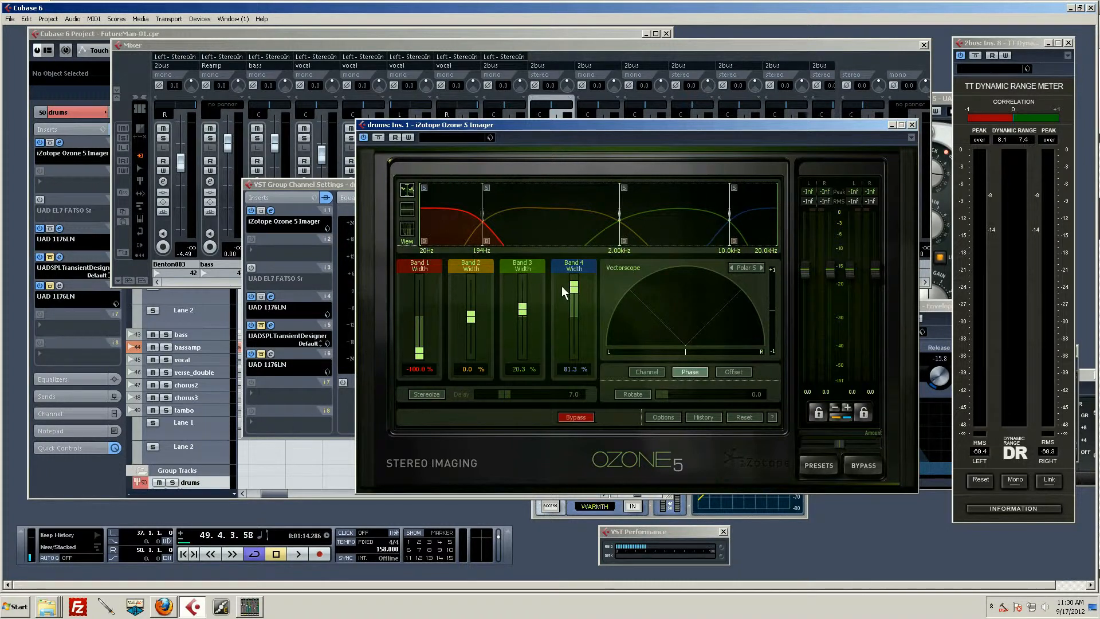
{"action": "left_click_drag", "start_coordinate": [575, 286], "coordinate": [571, 308]}
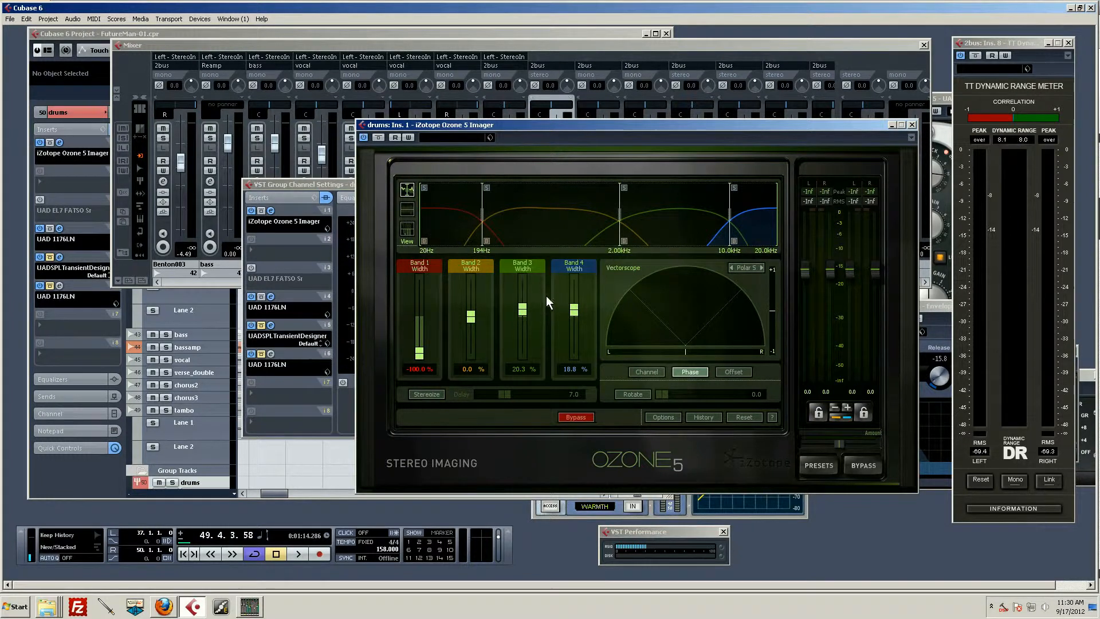
Compare Band 1 width settings down to -100% on the drums imager, partly during playback, and settle on 1.8%.
{"action": "left_click_drag", "start_coordinate": [420, 358], "coordinate": [420, 355]}
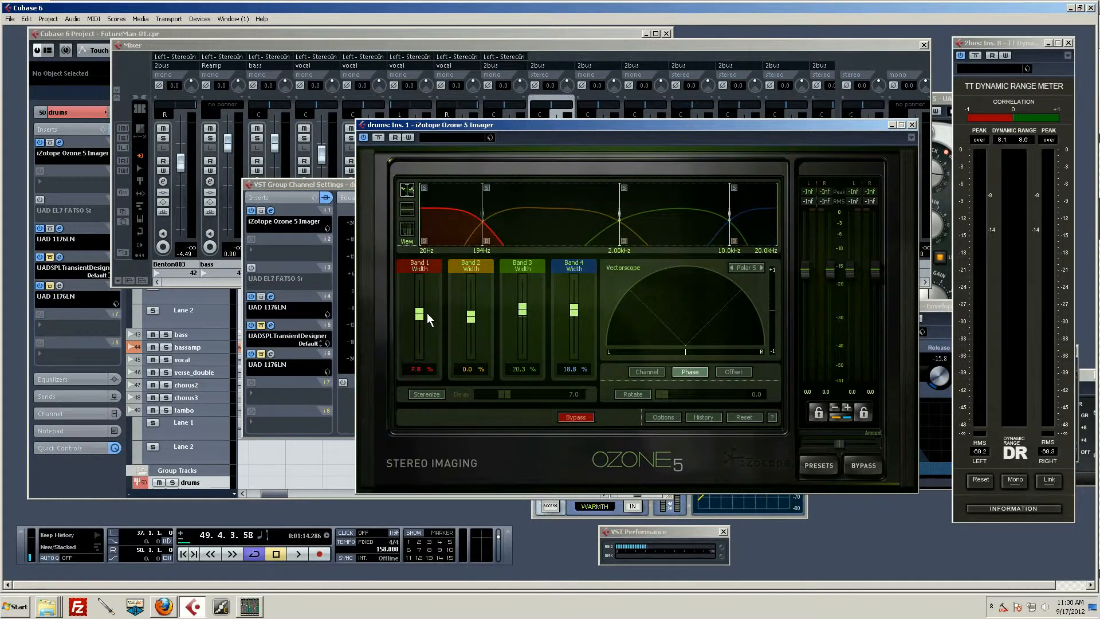
{"action": "key", "text": "space"}
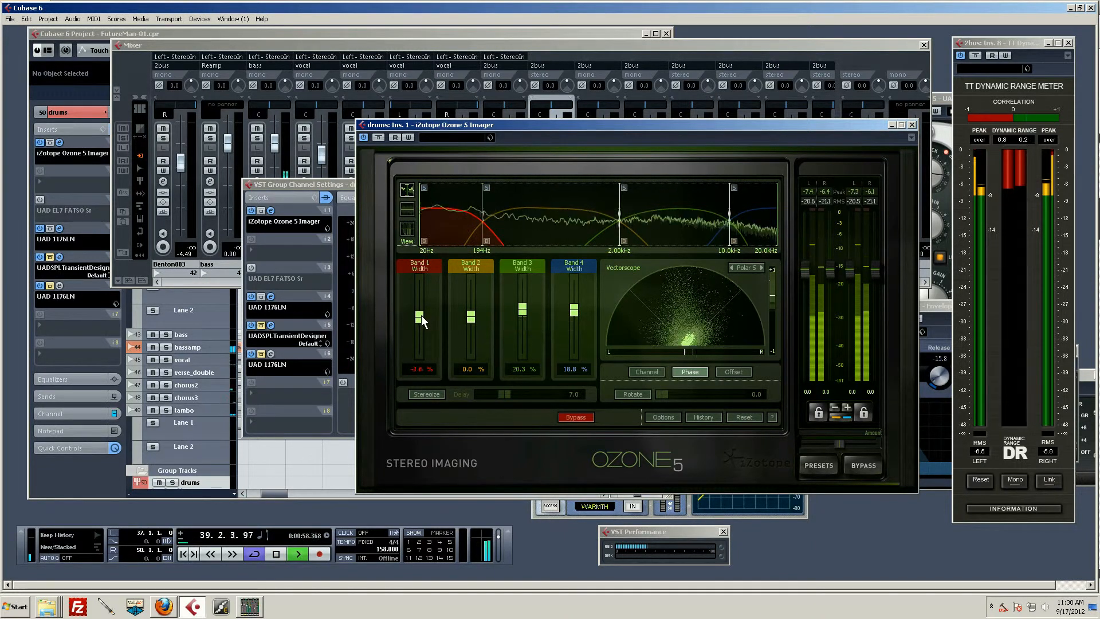
{"action": "left_click_drag", "start_coordinate": [420, 315], "coordinate": [428, 342]}
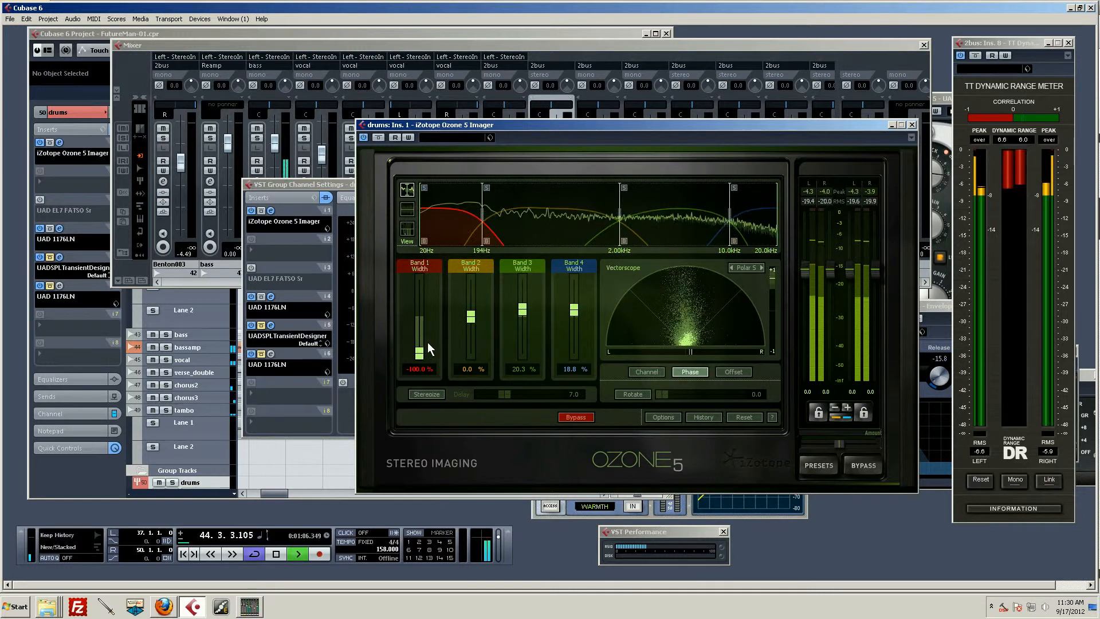
{"action": "key", "text": "space"}
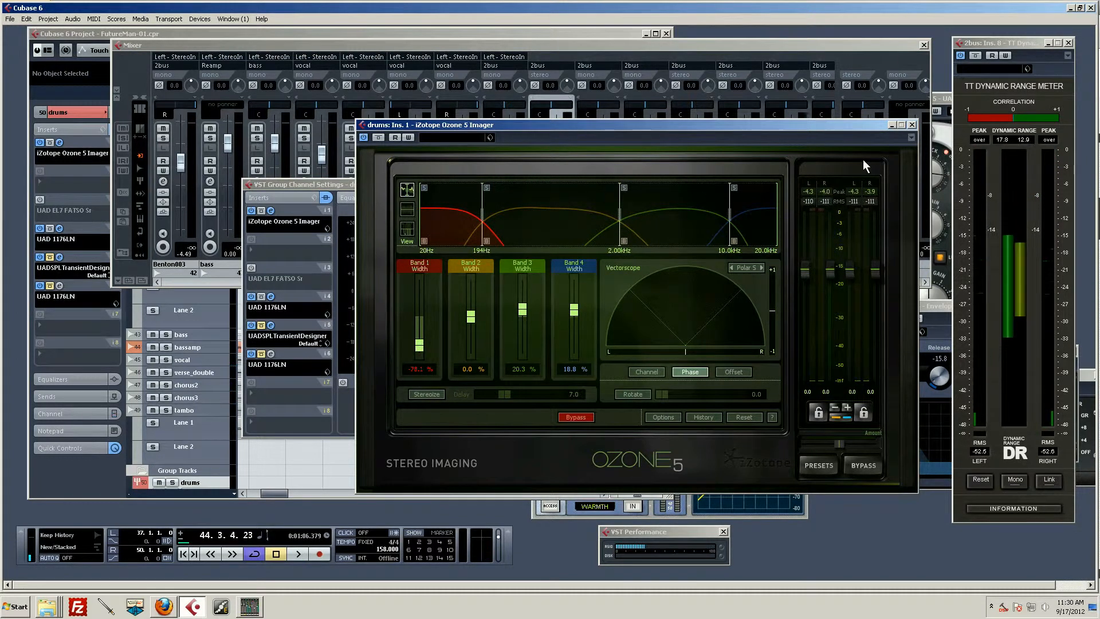
{"action": "left_click_drag", "start_coordinate": [420, 345], "coordinate": [420, 315]}
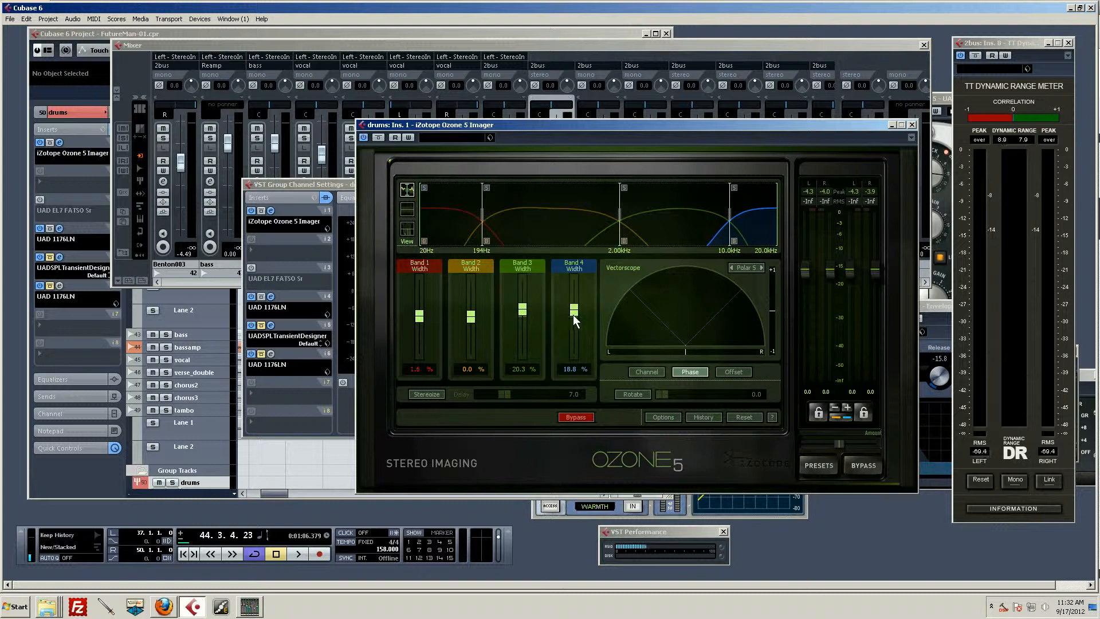
Sweep the imager's Band 4 width from wide to -100% during playback, stop the mix, and set the width to 51.6%.
{"action": "key", "text": "space"}
{"action": "mouse_move", "coordinate": [577, 304]}
{"action": "left_mouse_down"}
{"action": "mouse_move", "coordinate": [569, 319]}
{"action": "mouse_move", "coordinate": [576, 297]}
{"action": "left_mouse_up"}
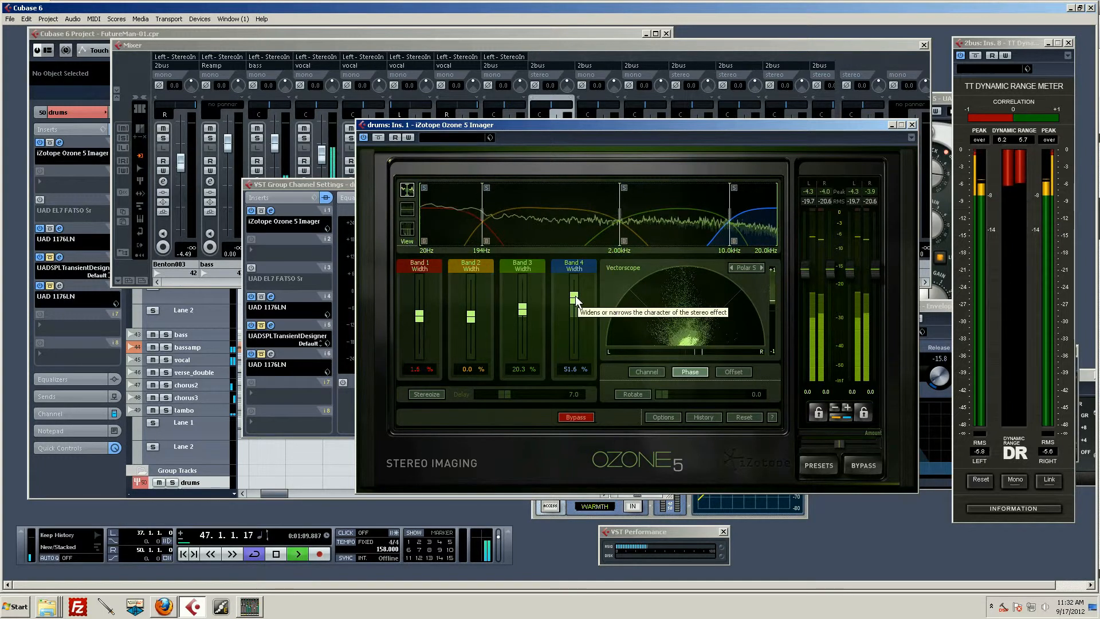
{"action": "left_click_drag", "start_coordinate": [575, 296], "coordinate": [575, 277]}
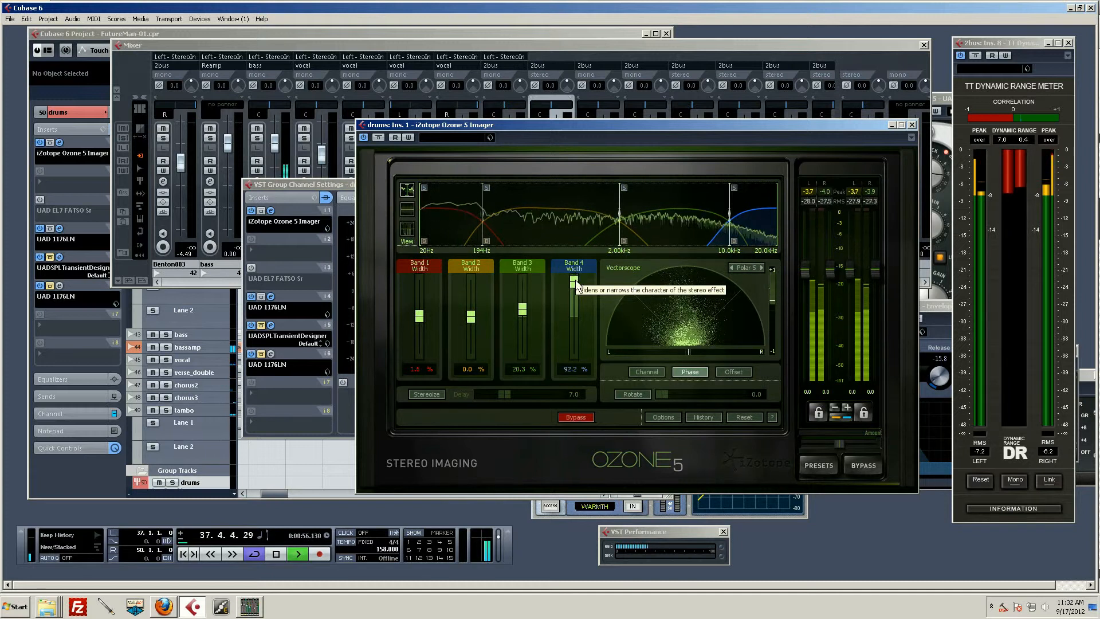
{"action": "left_click_drag", "start_coordinate": [575, 279], "coordinate": [571, 205]}
{"action": "left_click_drag", "start_coordinate": [574, 280], "coordinate": [577, 397]}
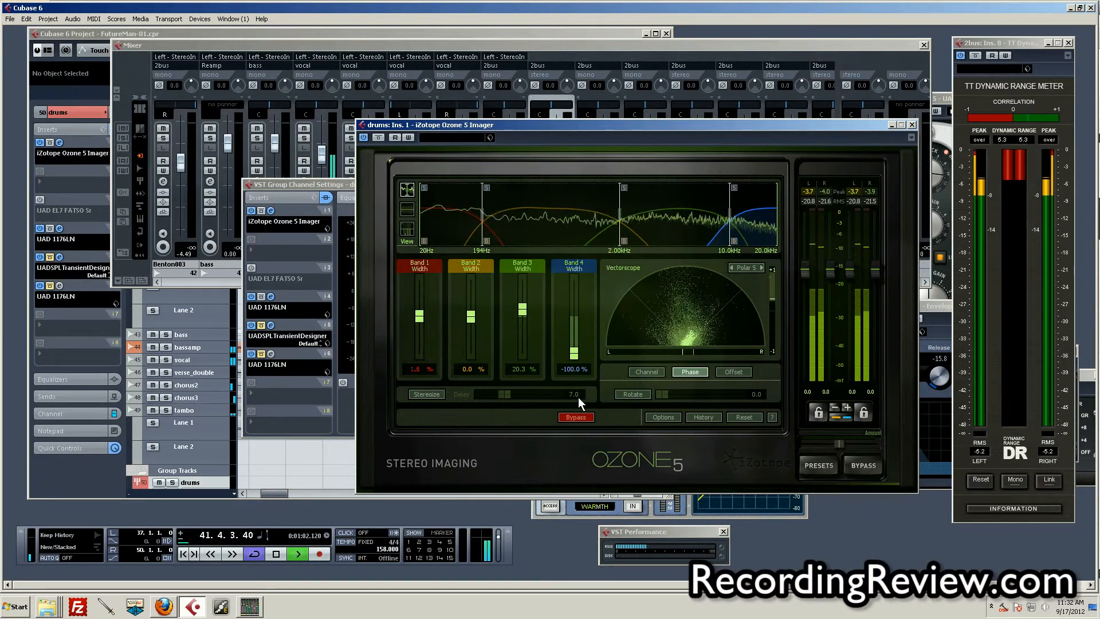
{"action": "key", "text": "space"}
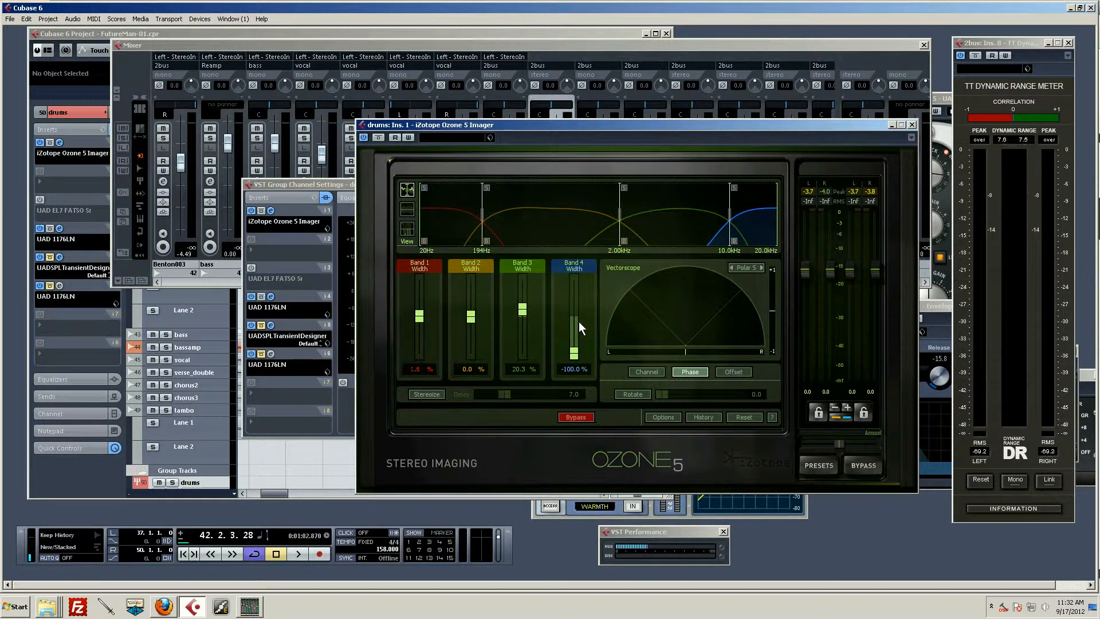
{"action": "left_click_drag", "start_coordinate": [573, 352], "coordinate": [569, 239]}
{"action": "left_click_drag", "start_coordinate": [574, 285], "coordinate": [574, 286]}
{"action": "left_click", "coordinate": [574, 301]}
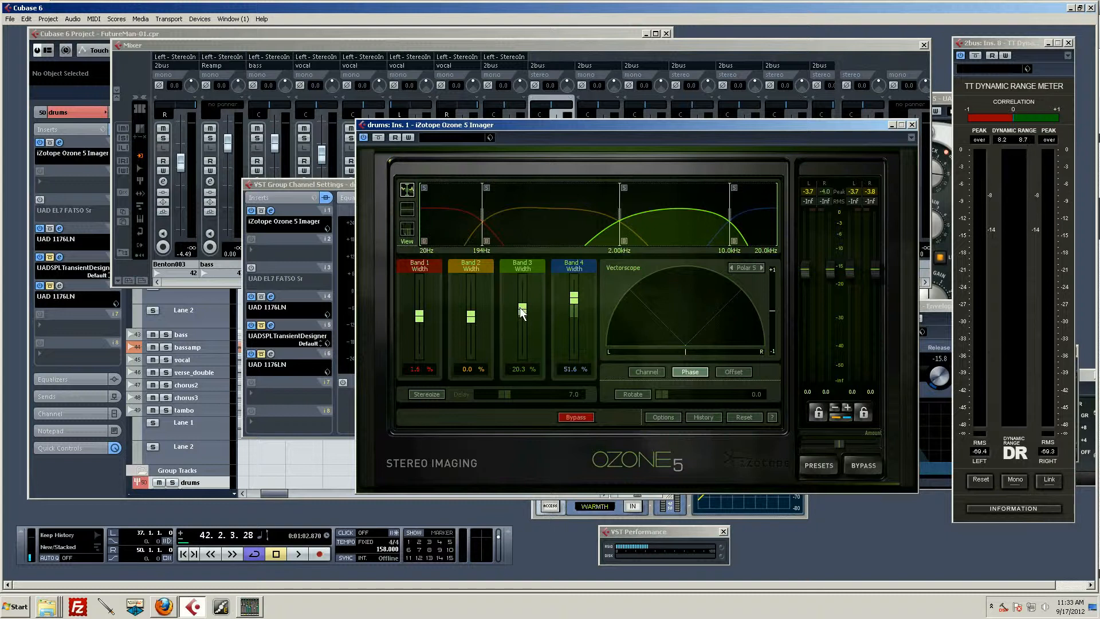
Try Band 3 widths of -100% and 62.5% during playback, stop the mix, try 100%, and settle on 40.6%.
{"action": "key", "text": "space"}
{"action": "left_click_drag", "start_coordinate": [520, 312], "coordinate": [519, 369]}
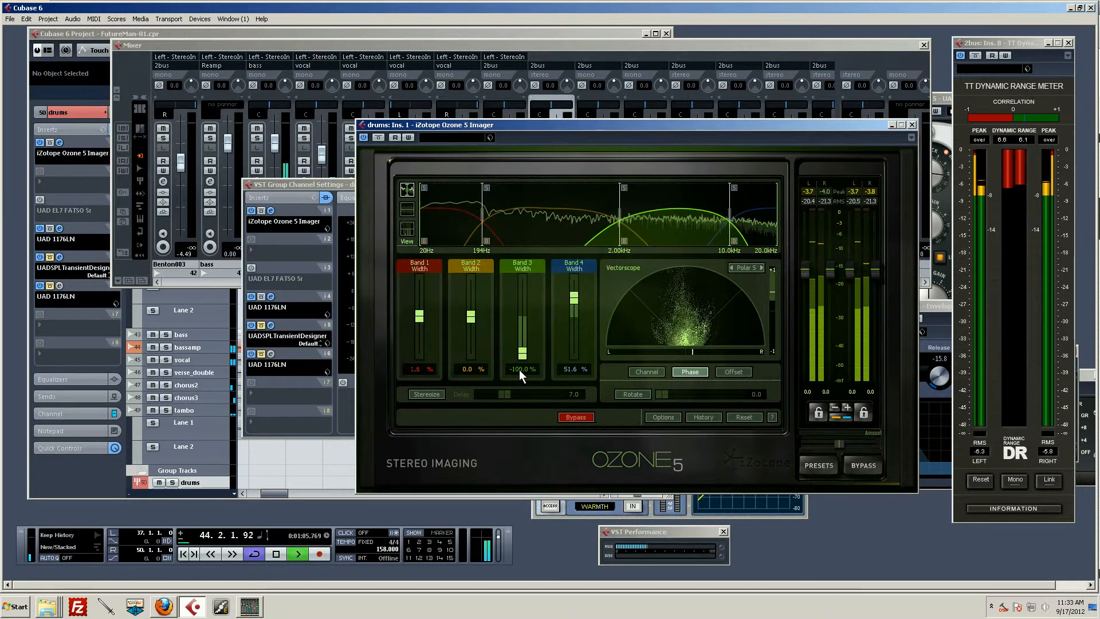
{"action": "left_click_drag", "start_coordinate": [519, 370], "coordinate": [524, 294]}
{"action": "key", "text": "space"}
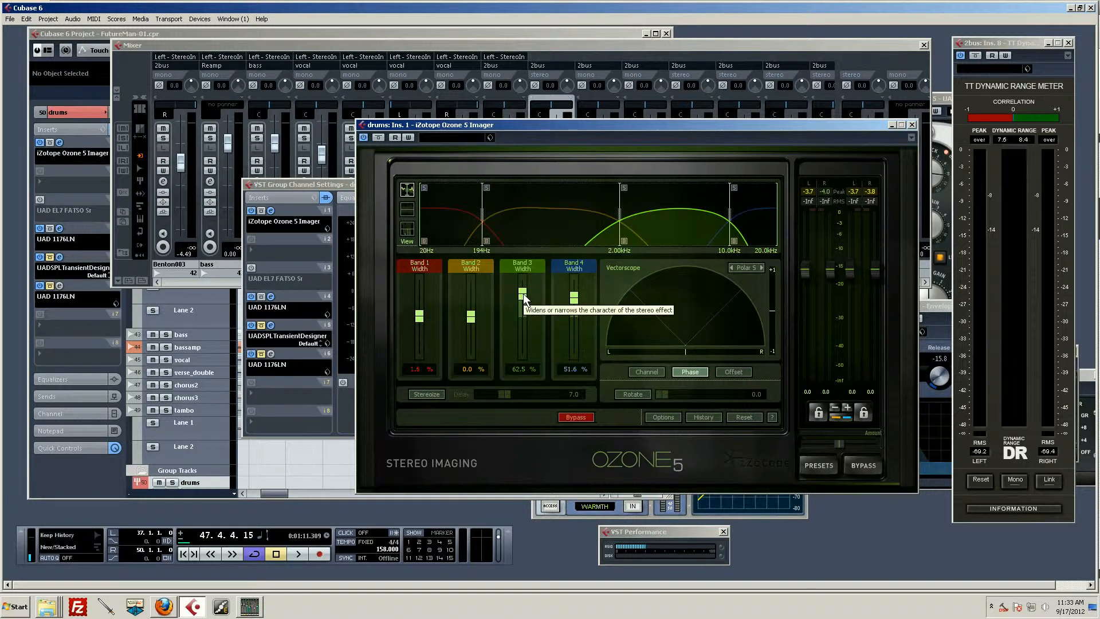
{"action": "left_click_drag", "start_coordinate": [526, 298], "coordinate": [524, 273]}
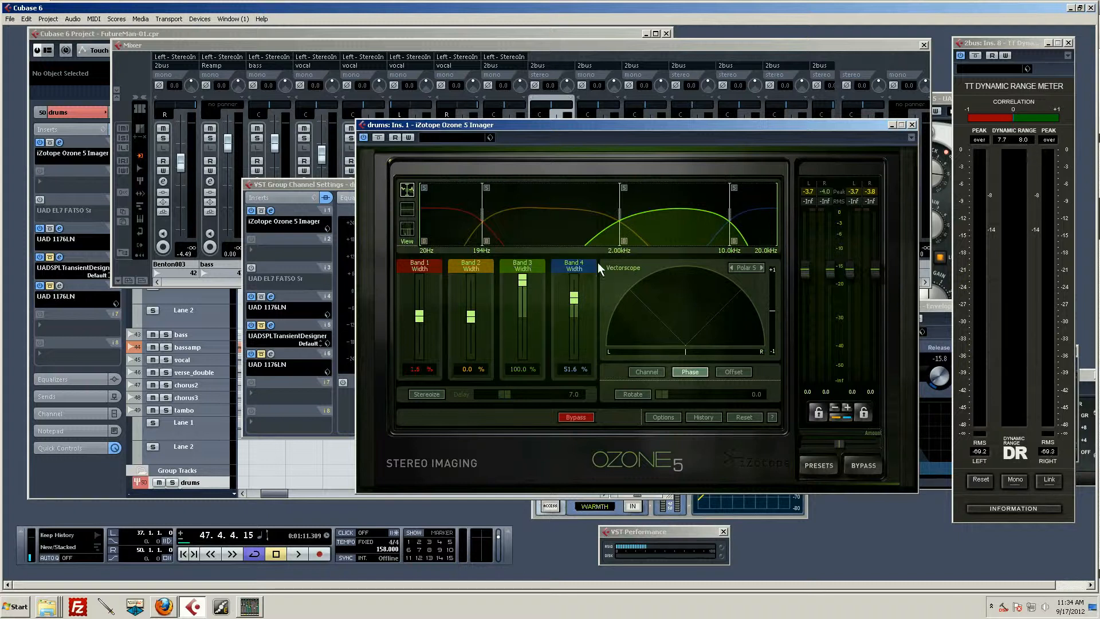
{"action": "left_click_drag", "start_coordinate": [524, 280], "coordinate": [525, 310]}
{"action": "left_click_drag", "start_coordinate": [525, 306], "coordinate": [523, 314]}
{"action": "mouse_move", "coordinate": [526, 310]}
{"action": "left_mouse_down"}
{"action": "mouse_move", "coordinate": [527, 298]}
{"action": "mouse_move", "coordinate": [528, 314]}
{"action": "left_mouse_up"}
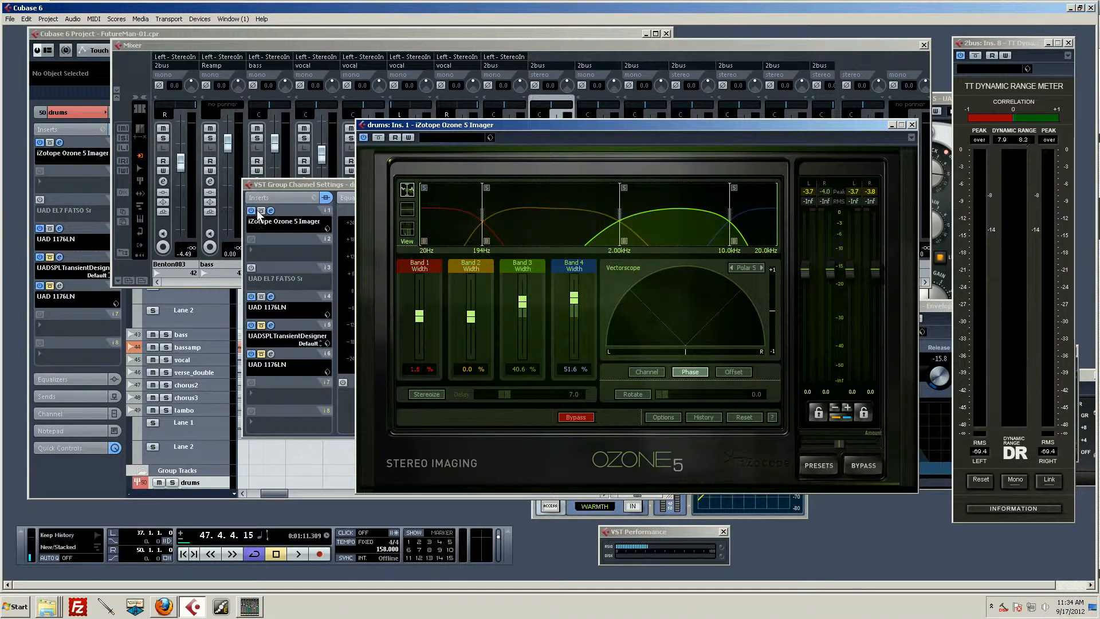
Turn off the Ozone 5 Imager on the drums group and load MonoToStereo in the second insert slot, moving its window aside.
{"action": "left_click", "coordinate": [253, 235]}
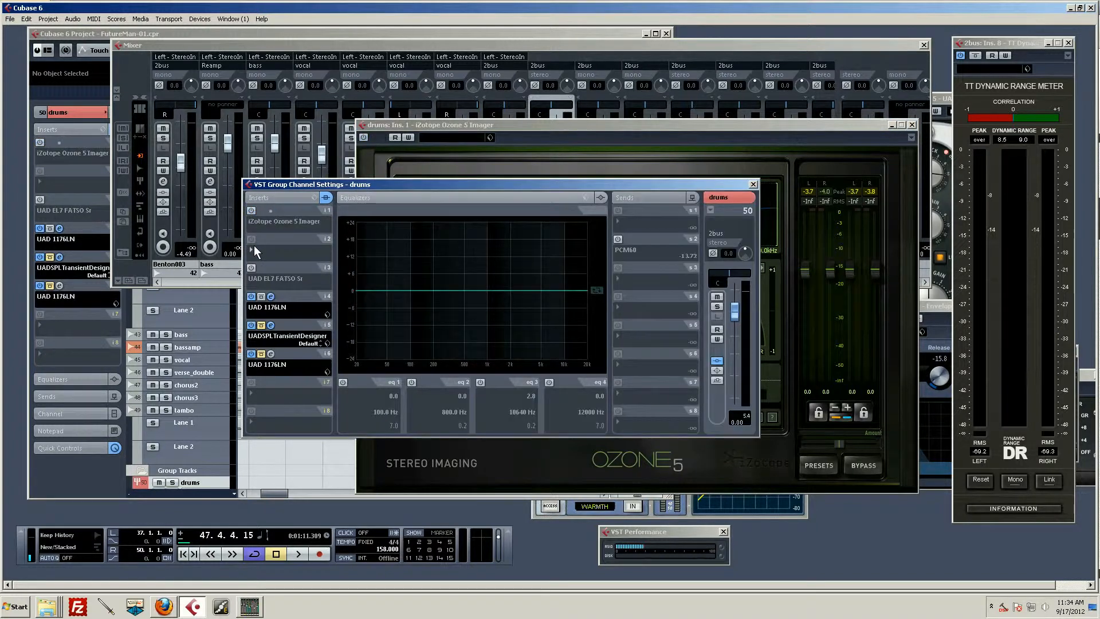
{"action": "left_click", "coordinate": [254, 246]}
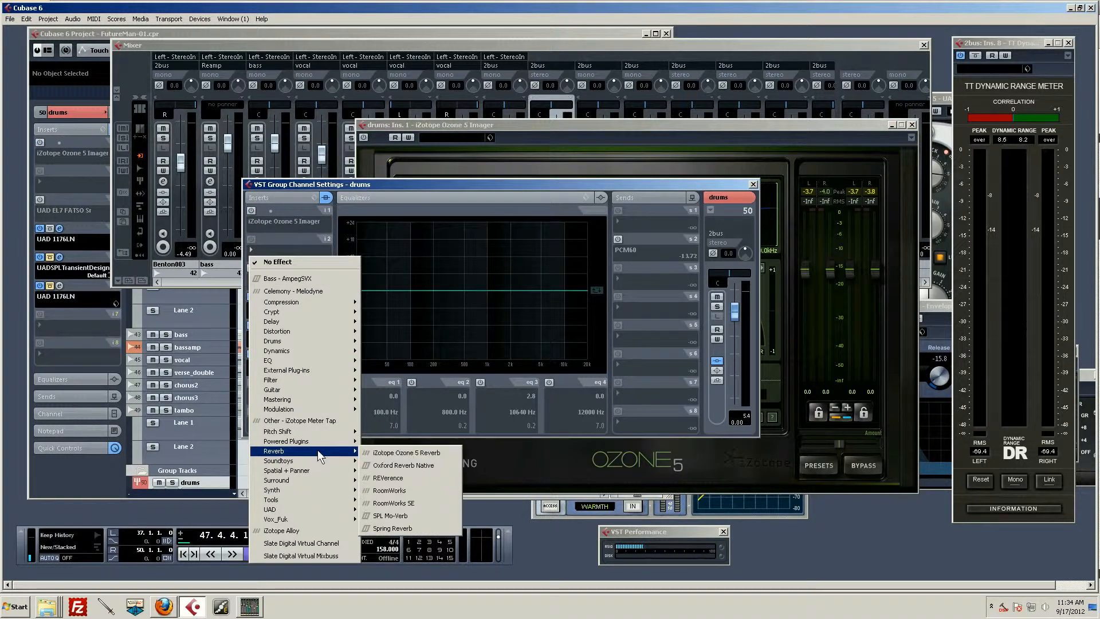
{"action": "mouse_move", "coordinate": [321, 438]}
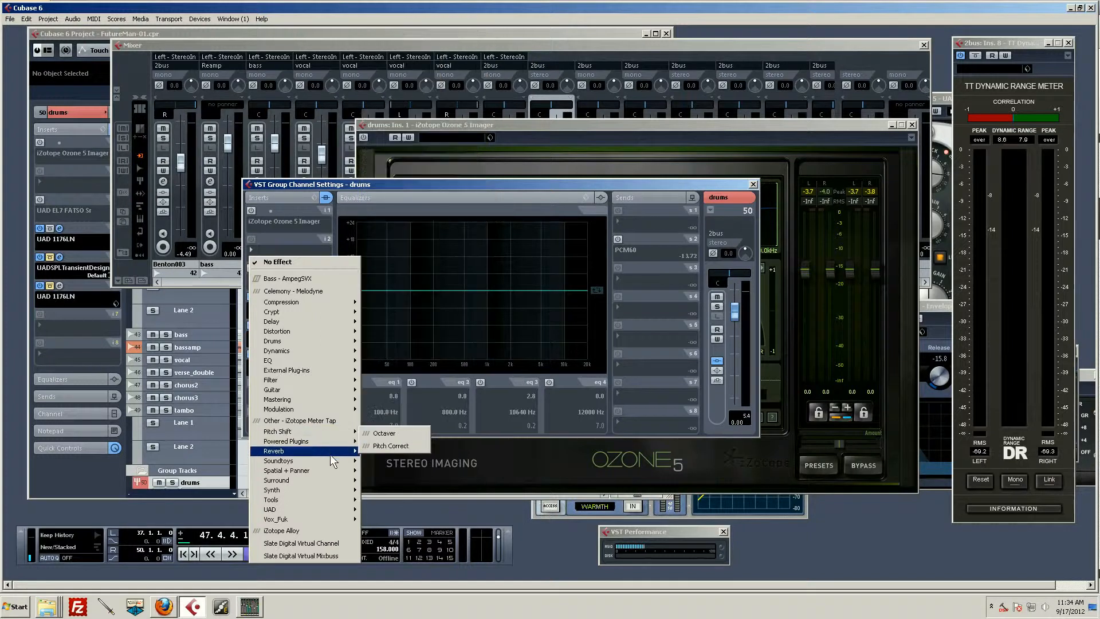
{"action": "mouse_move", "coordinate": [338, 471]}
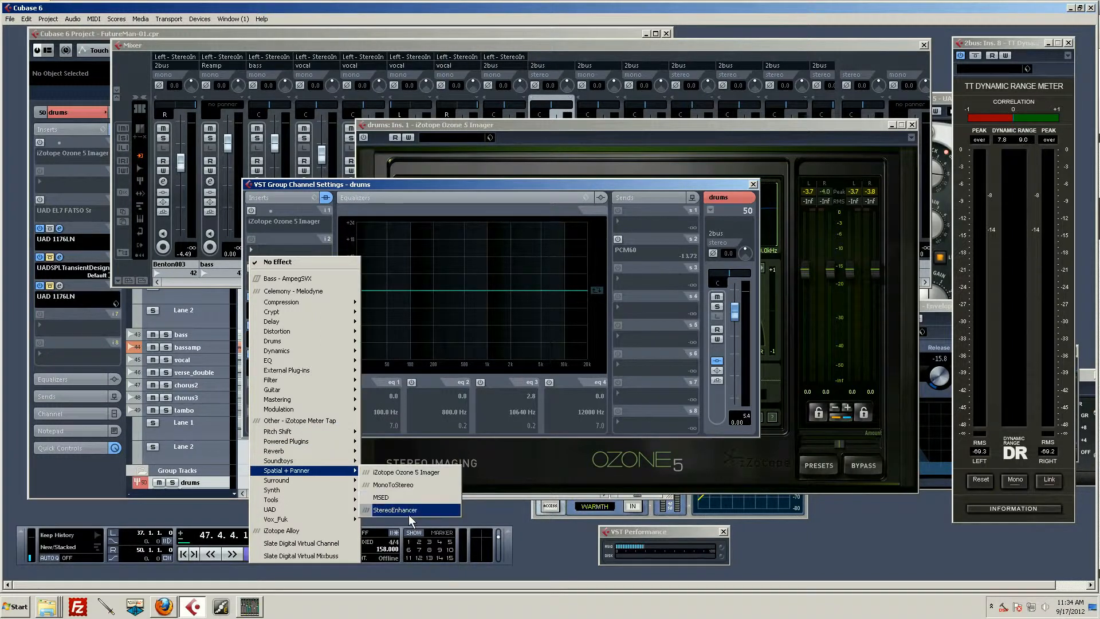
{"action": "left_click", "coordinate": [411, 484]}
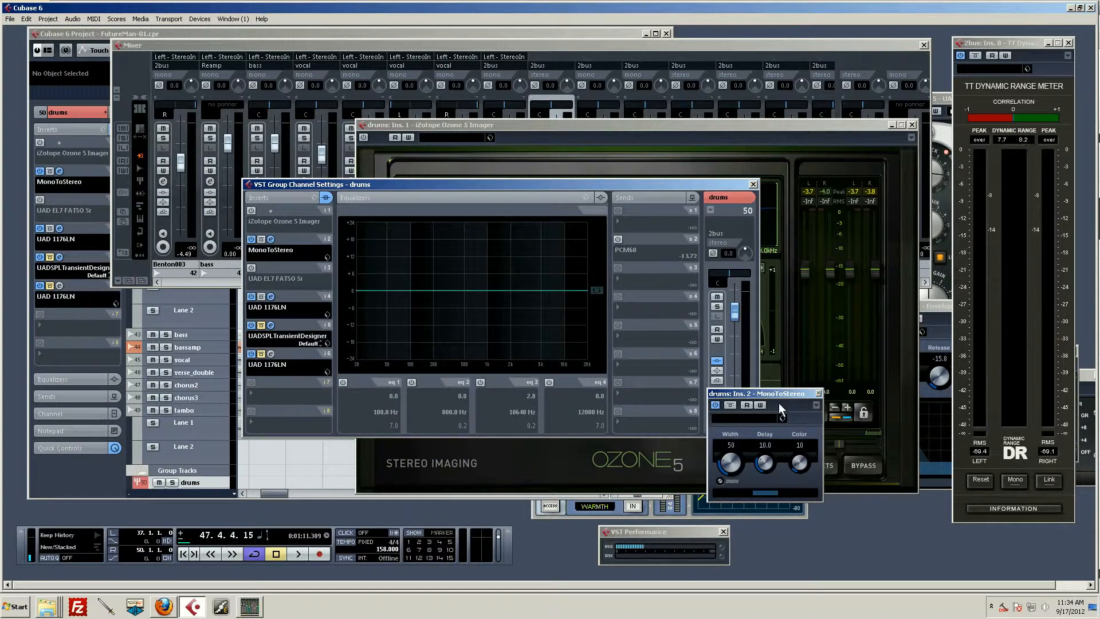
{"action": "left_click_drag", "start_coordinate": [783, 394], "coordinate": [863, 359]}
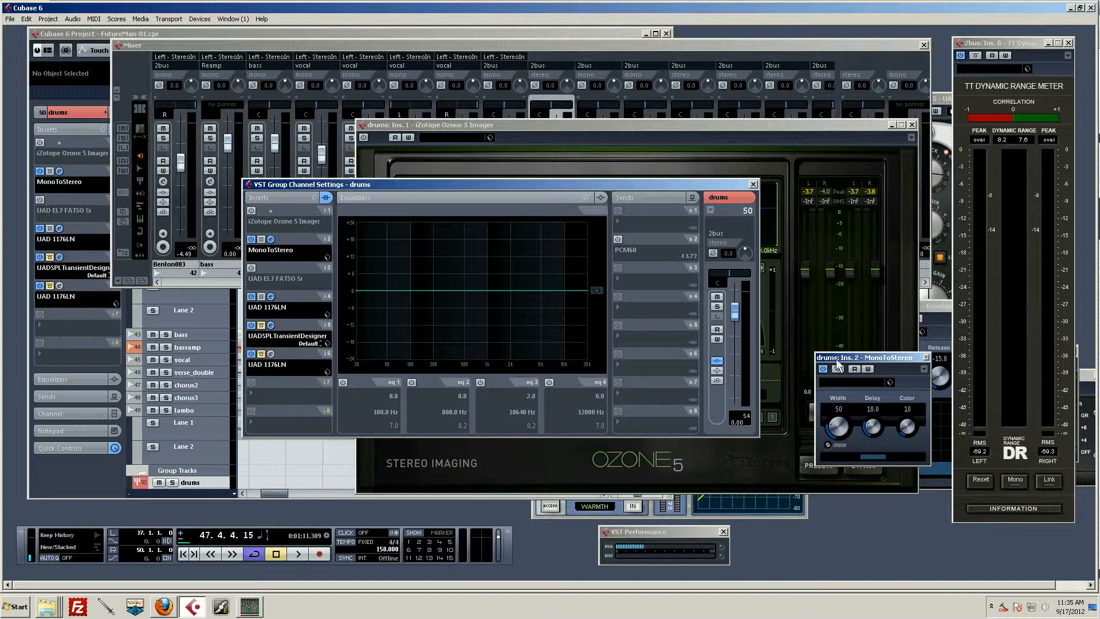
{"action": "left_click_drag", "start_coordinate": [891, 360], "coordinate": [882, 414]}
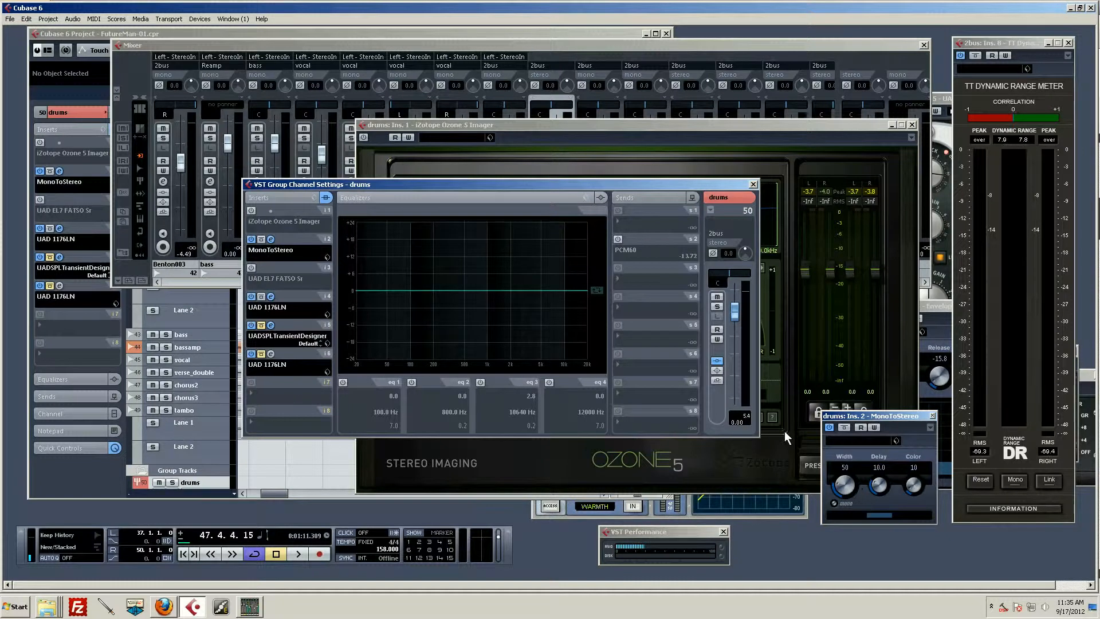
Replace MonoToStereo with StereoEnhancer in the drums group's second insert slot and set its Width to 137, auditioning it during playback.
{"action": "left_click", "coordinate": [260, 252]}
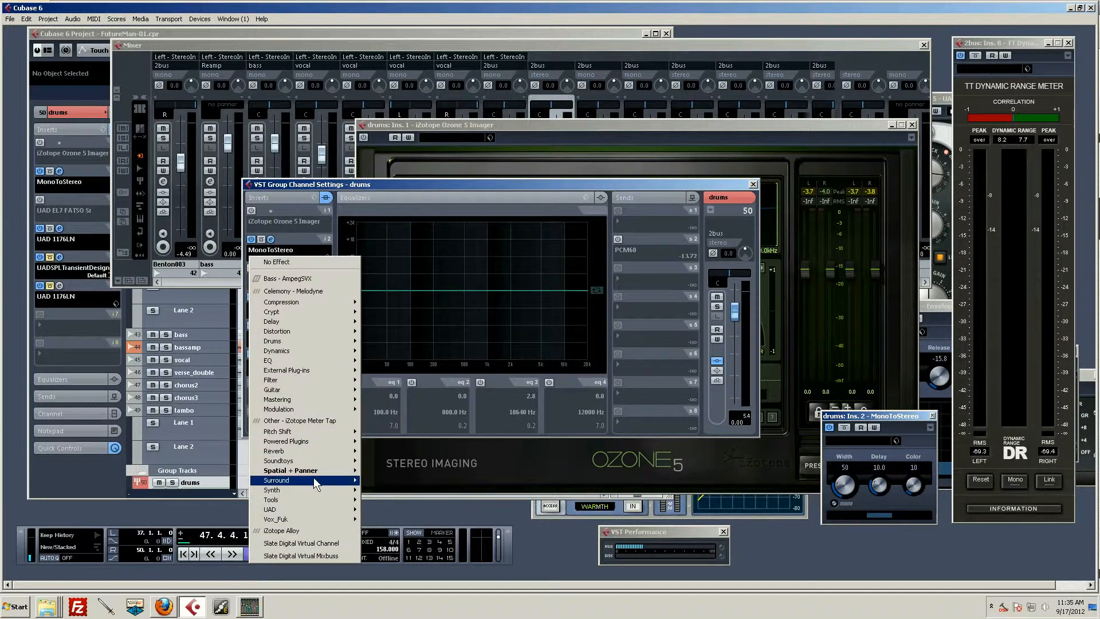
{"action": "mouse_move", "coordinate": [314, 479]}
{"action": "left_click", "coordinate": [408, 511]}
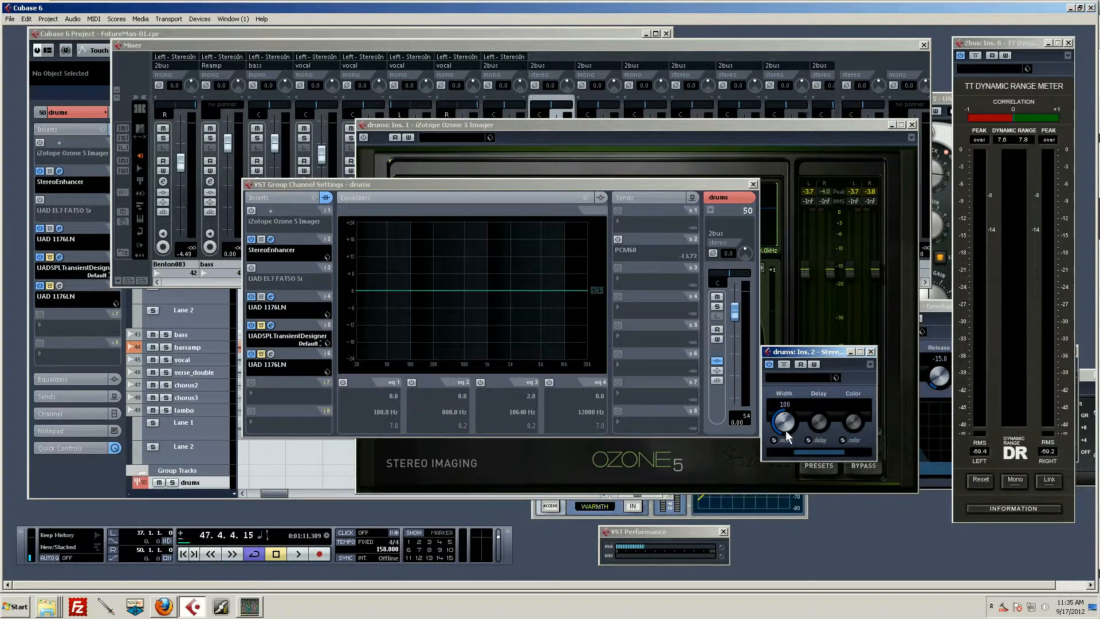
{"action": "key", "text": "space"}
{"action": "left_click_drag", "start_coordinate": [788, 427], "coordinate": [765, 417]}
{"action": "mouse_move", "coordinate": [786, 429]}
{"action": "left_mouse_down"}
{"action": "mouse_move", "coordinate": [786, 462]}
{"action": "mouse_move", "coordinate": [798, 424]}
{"action": "left_mouse_up"}
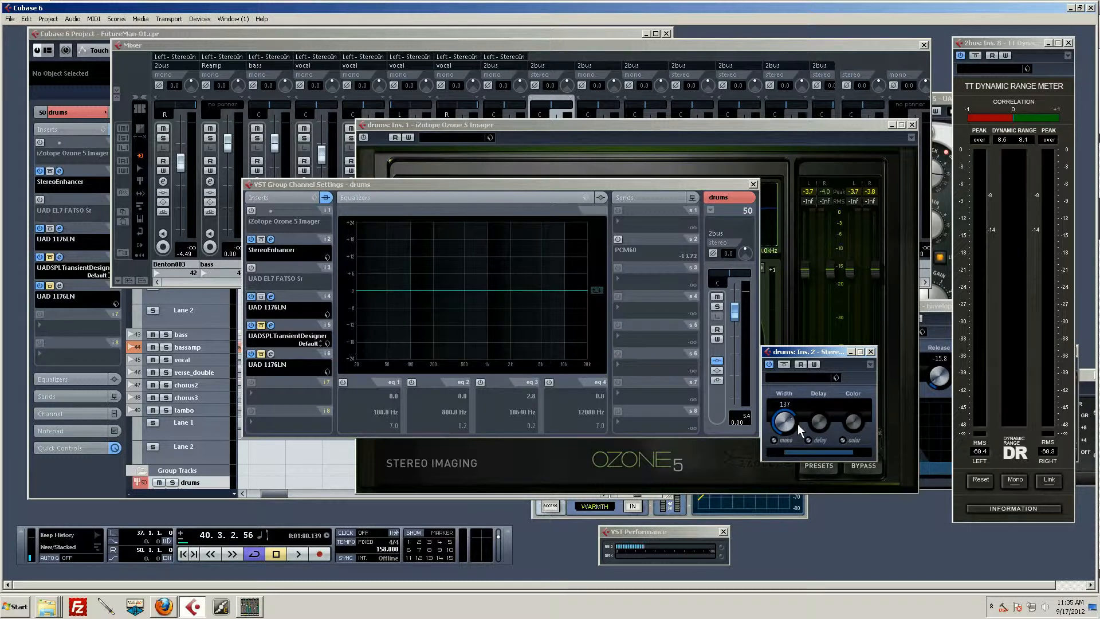